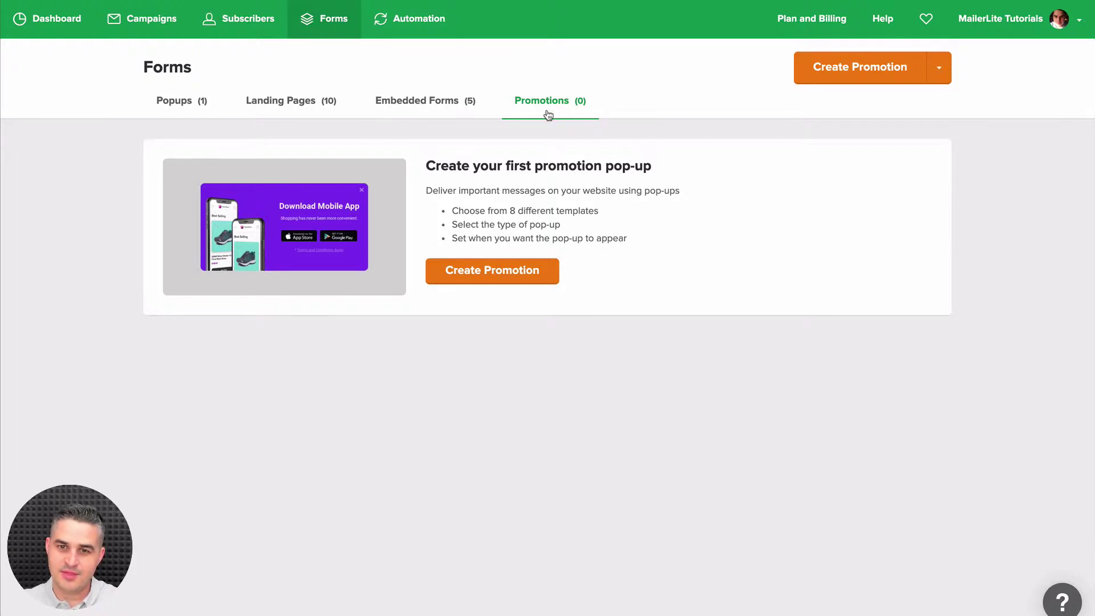
- Create a new promotion named 'Product Pop-up' and save it to reach the templates
click(861, 77)
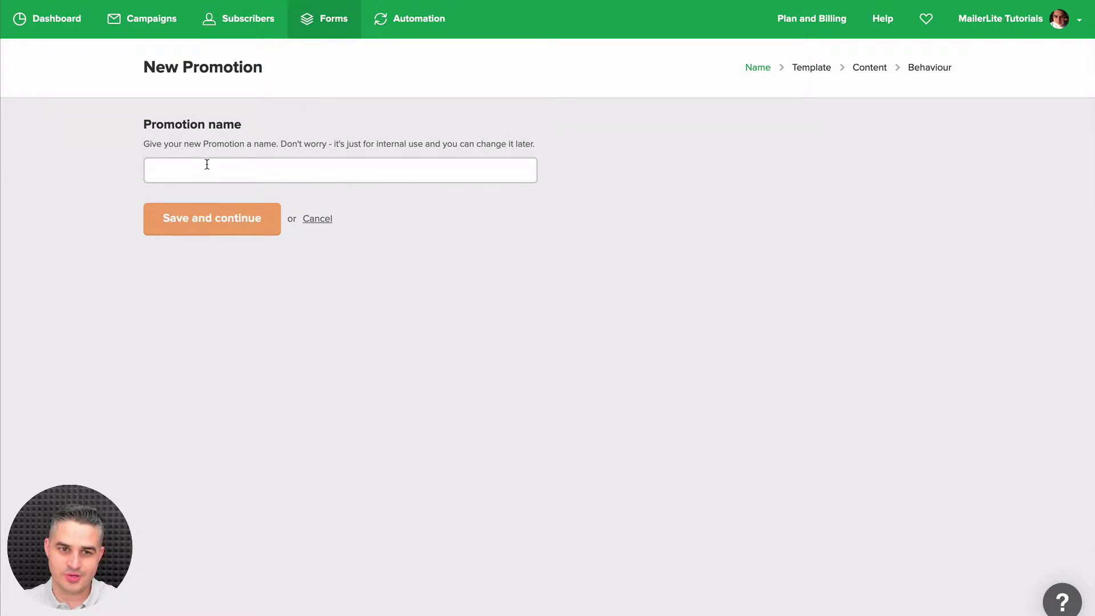
click(207, 165)
text(Promotion Pop-up Form)
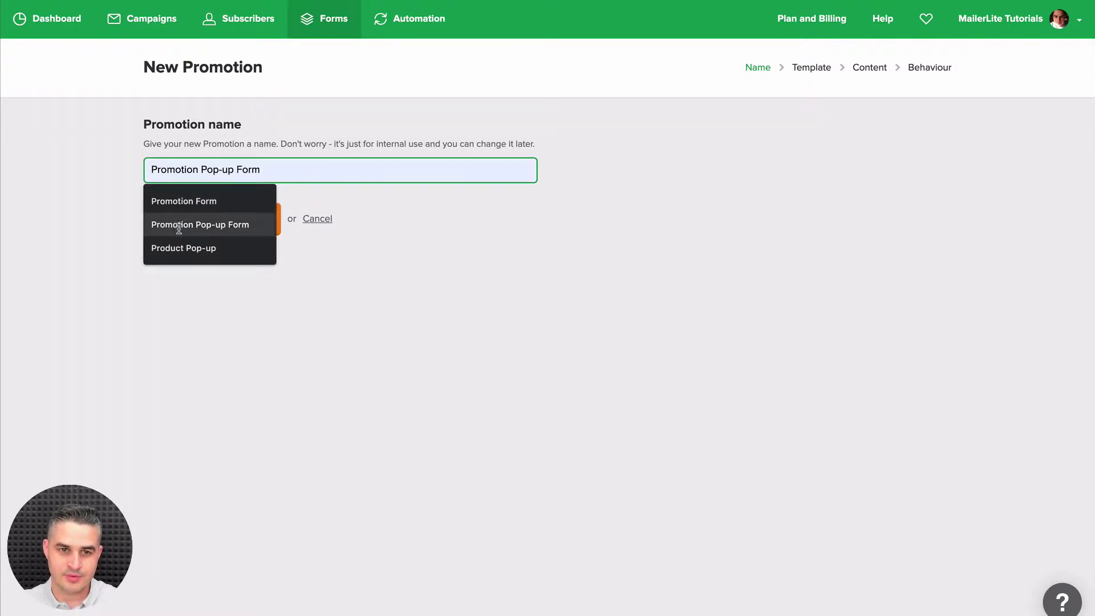
click(178, 244)
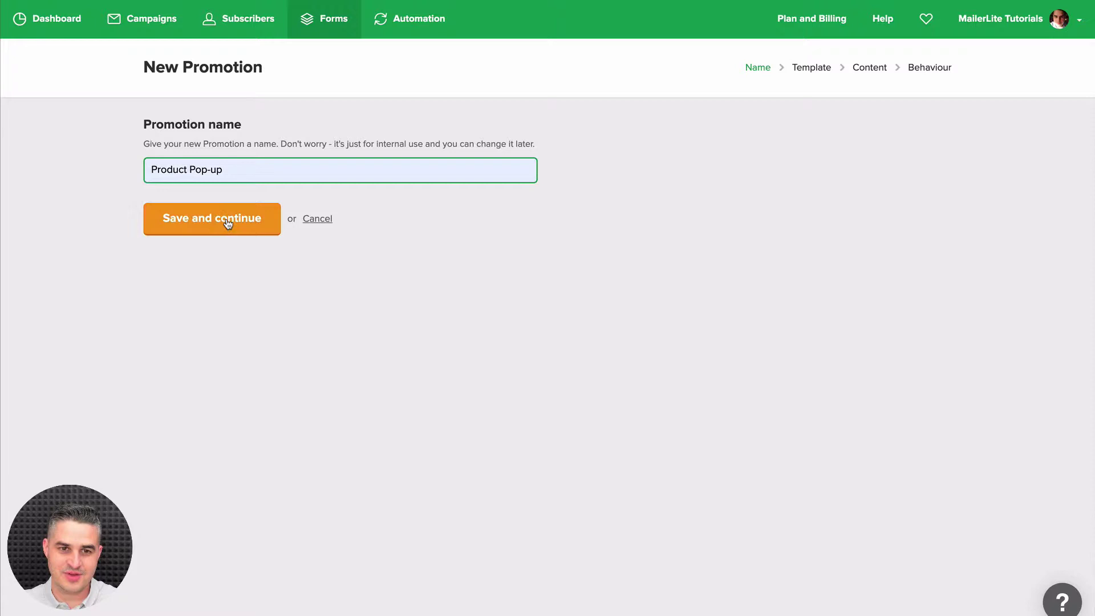
click(205, 219)
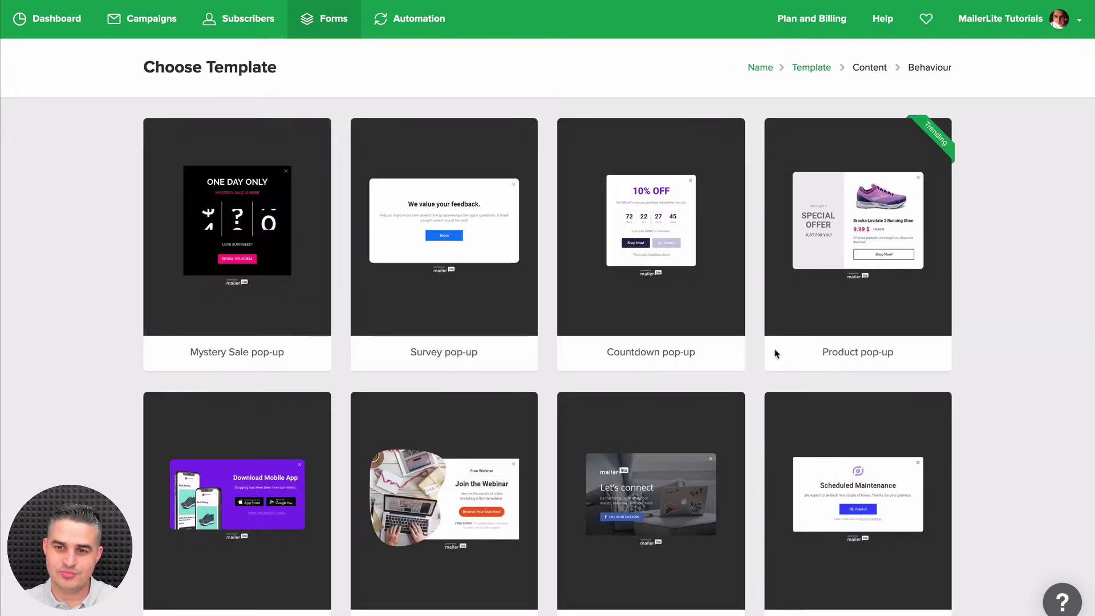
mouse_move(900, 305)
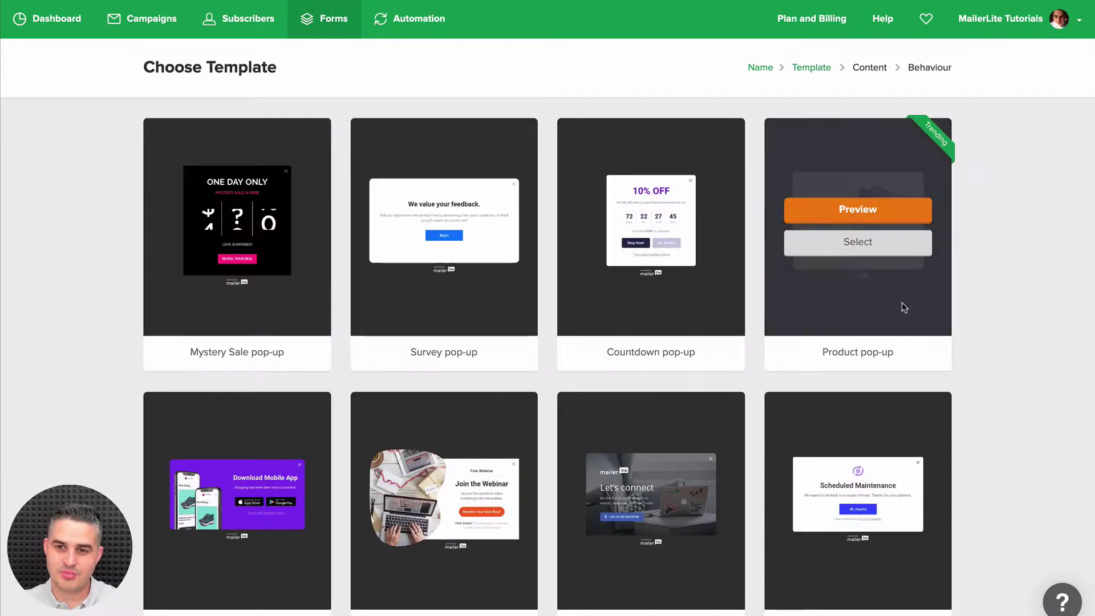
- Pick the Product pop-up template, trial a right slide-in with bottom sidebar, then revert to centred pop-up
click(861, 246)
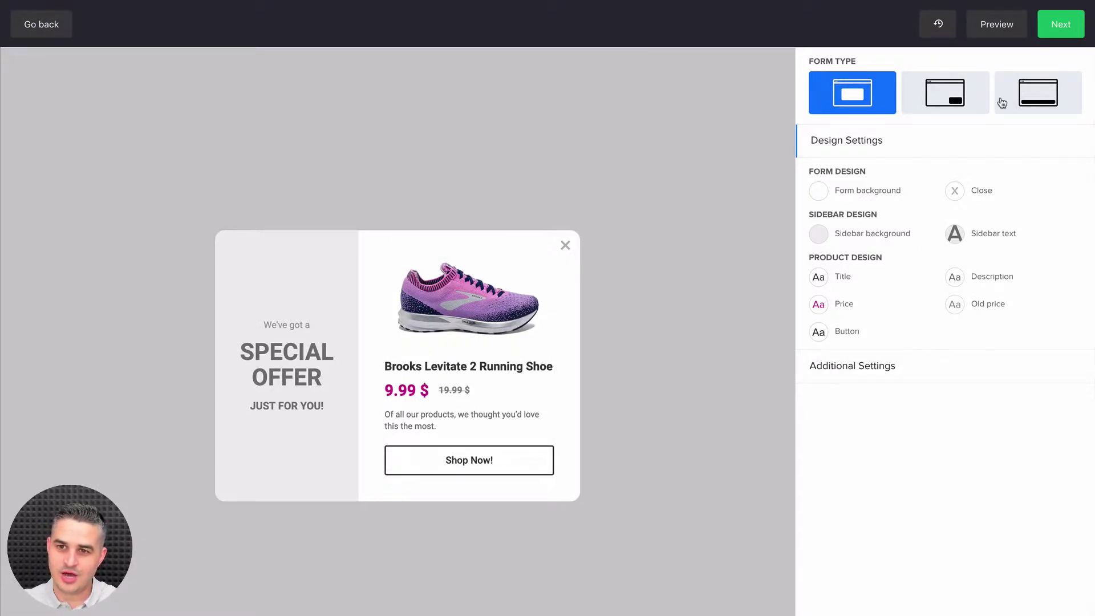
scroll(932, 95, down, 1)
click(939, 96)
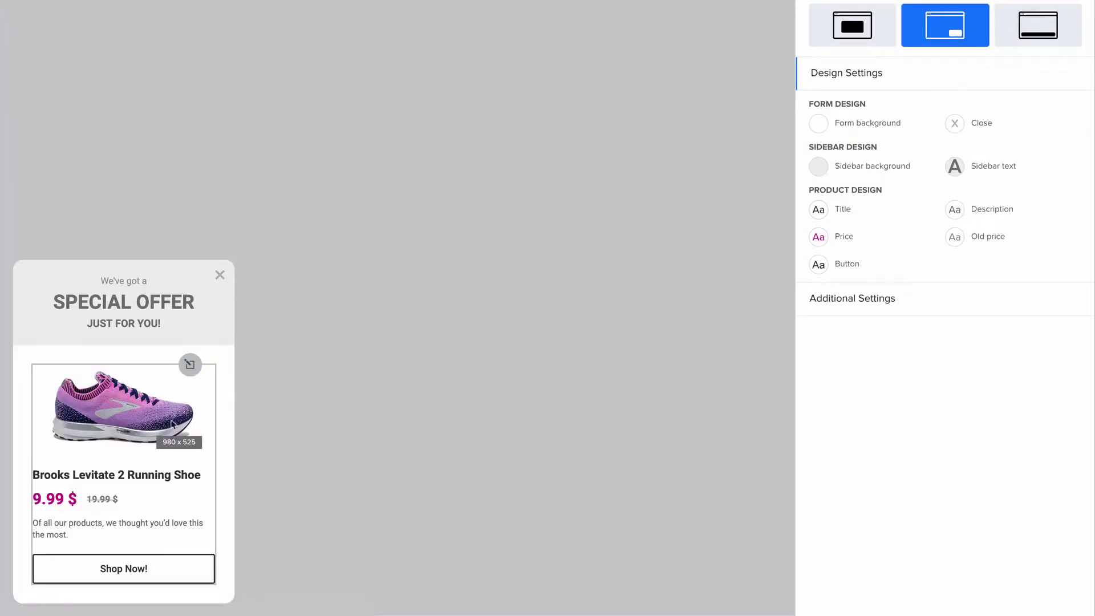
click(883, 306)
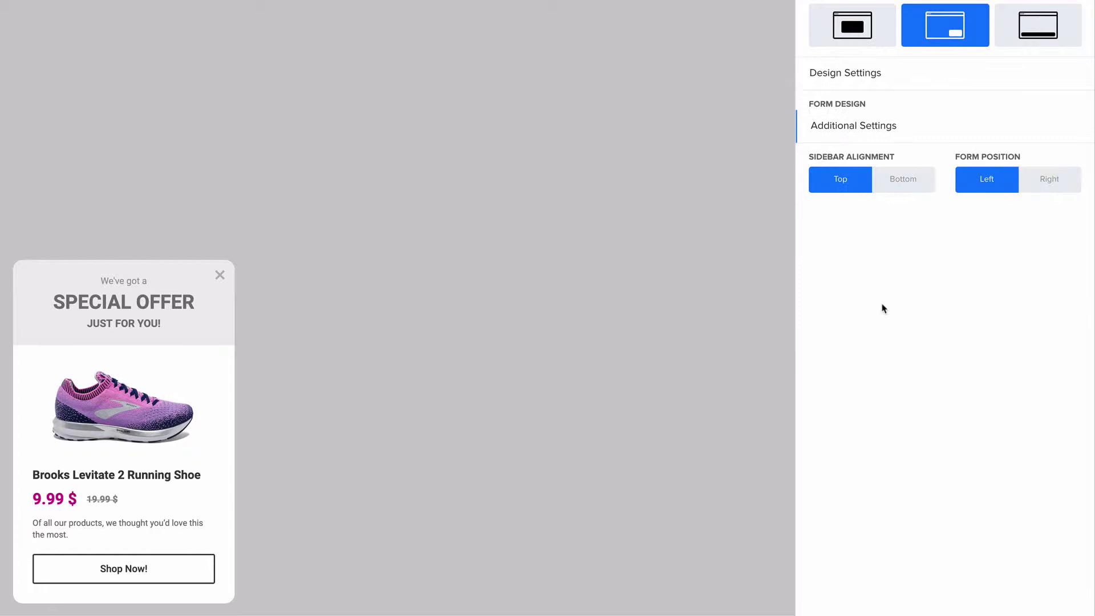
click(1056, 162)
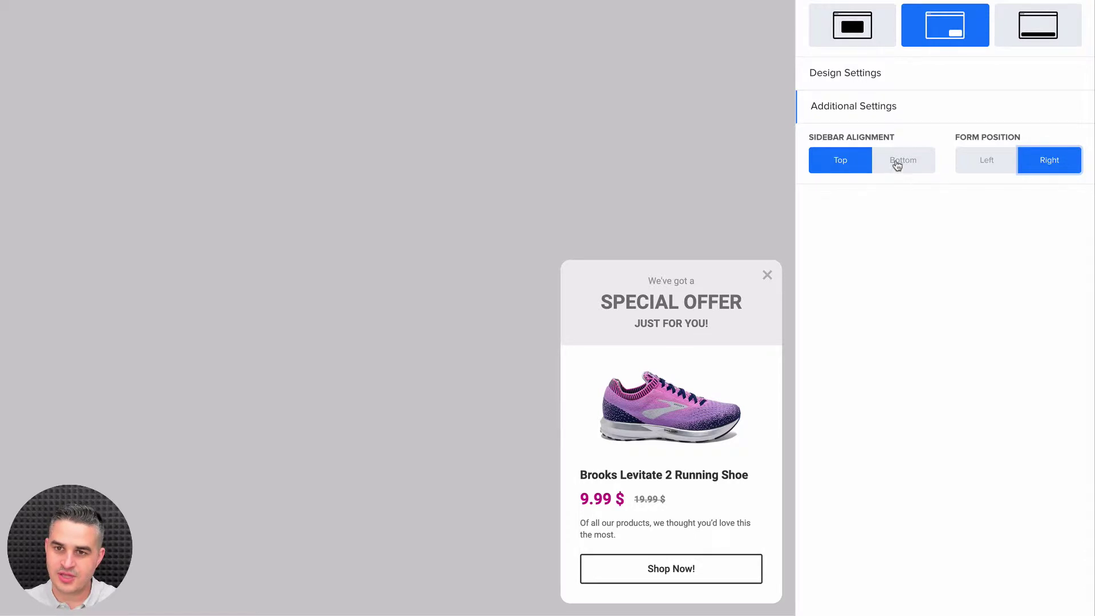
click(915, 162)
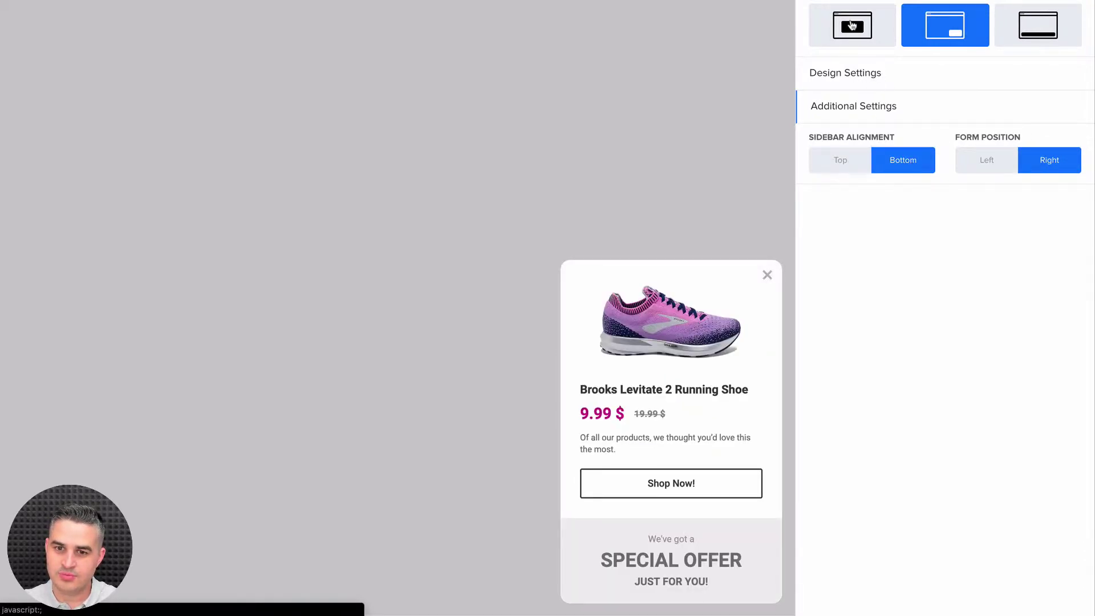
click(852, 27)
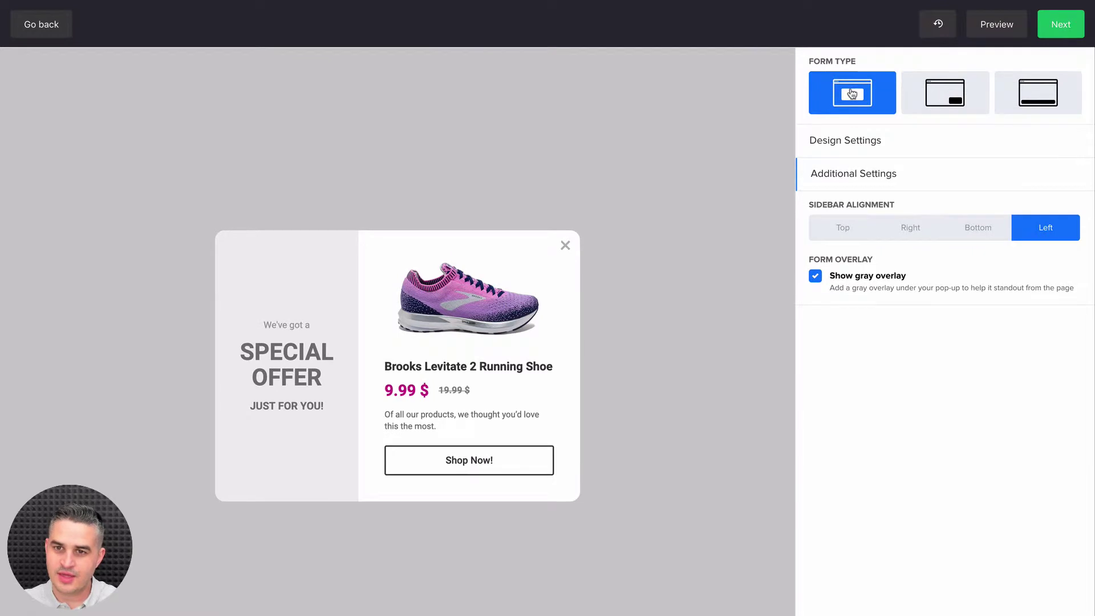
click(844, 148)
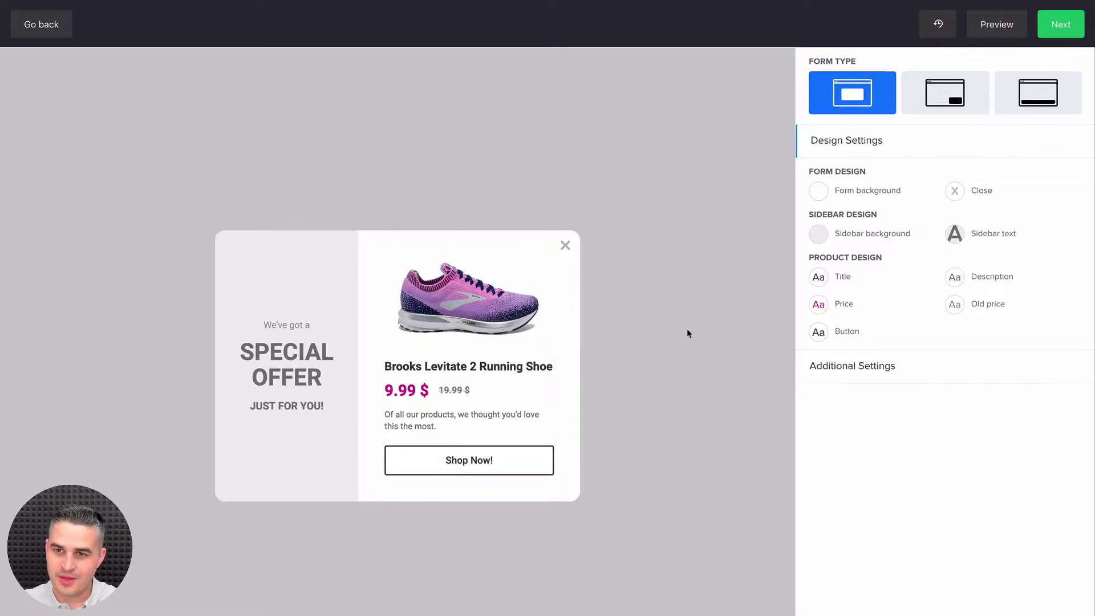
- Colour the close X #692c2c with hover colour #f52f2f and save
click(954, 191)
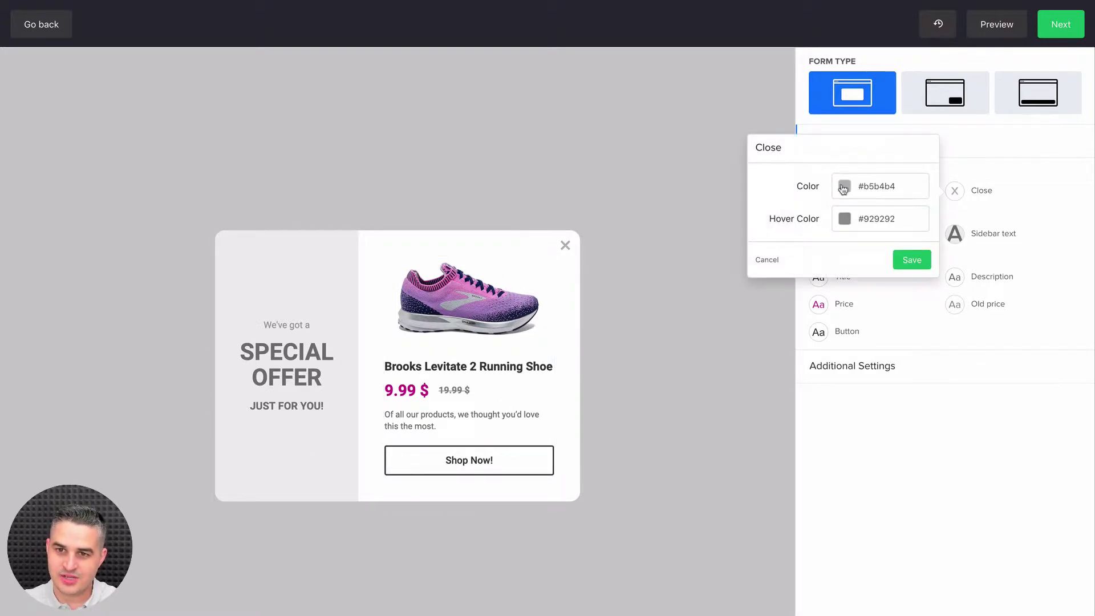
click(844, 186)
click(916, 222)
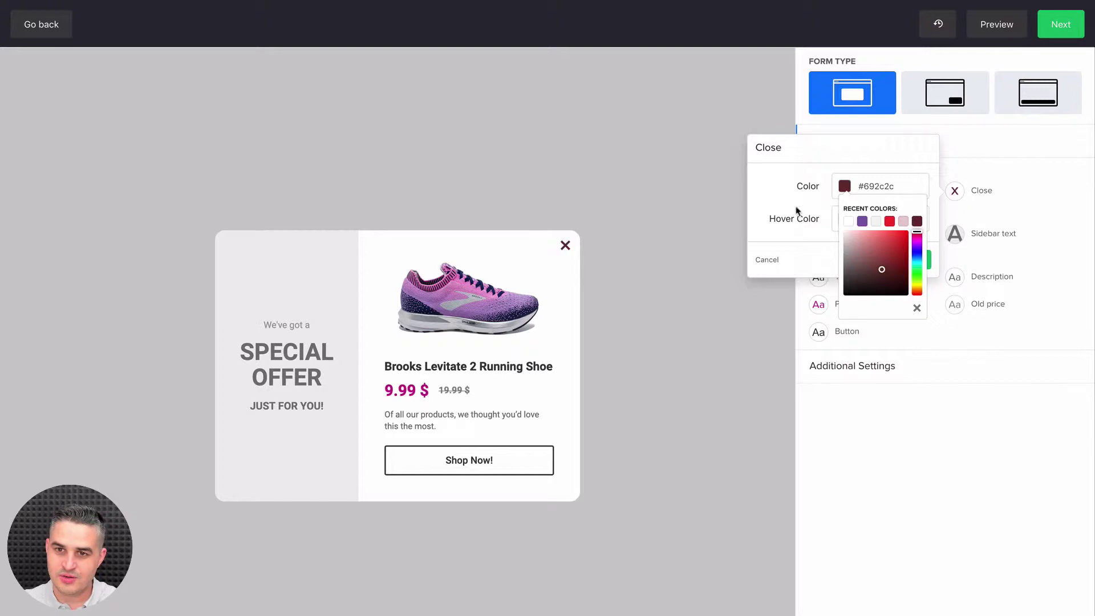
click(782, 209)
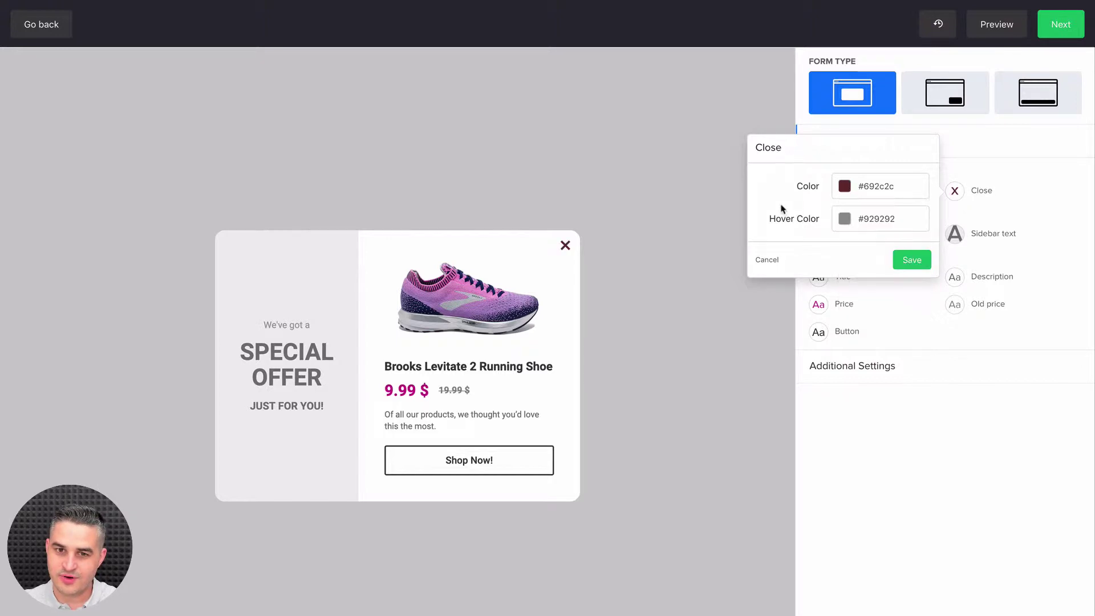
click(844, 219)
click(889, 255)
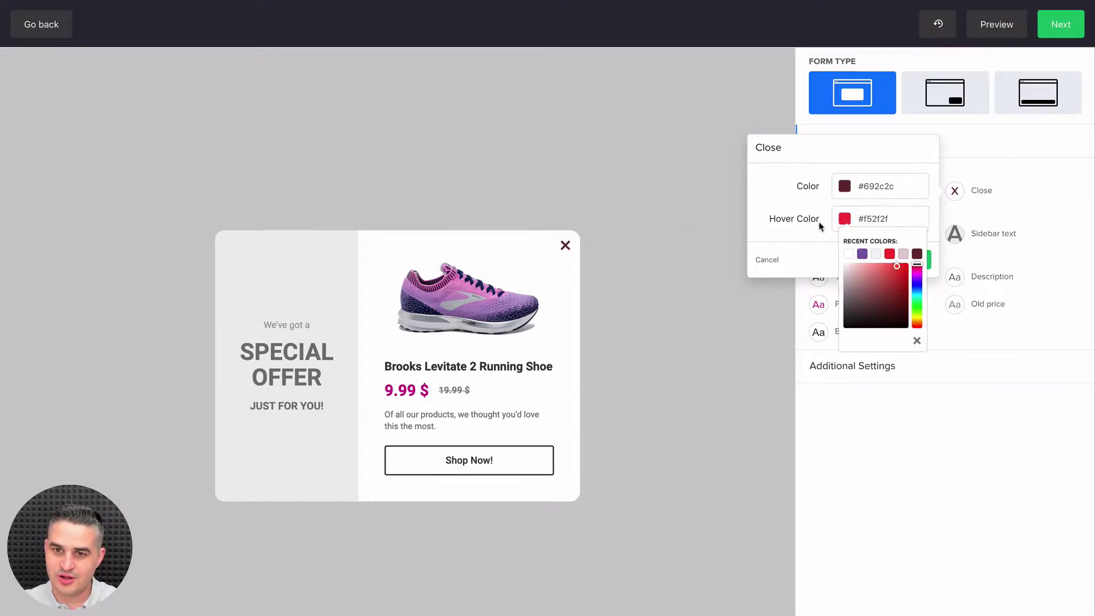
click(795, 221)
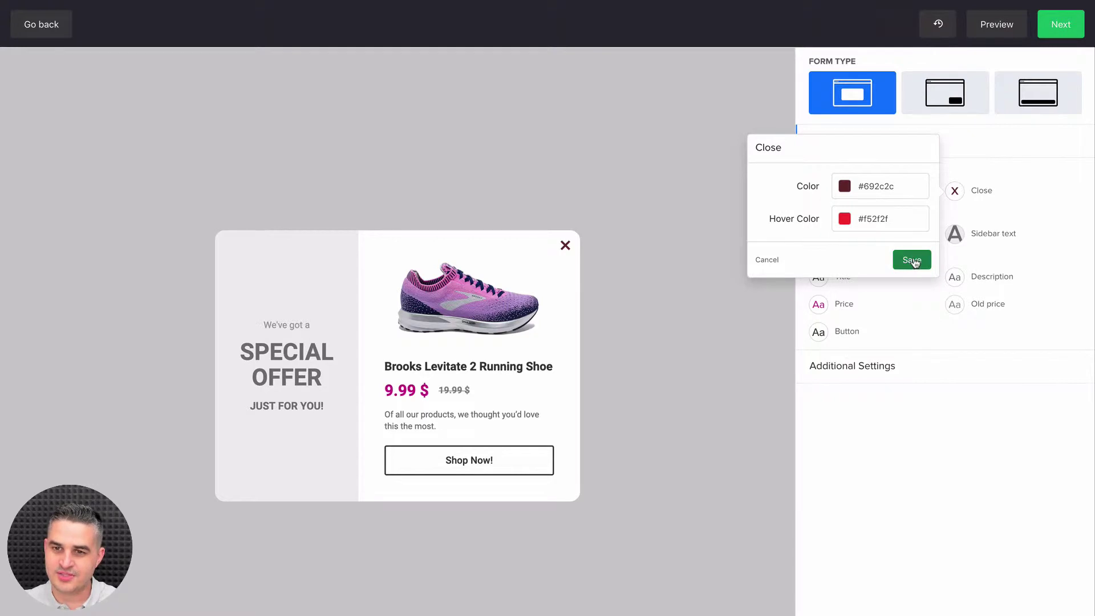
click(912, 260)
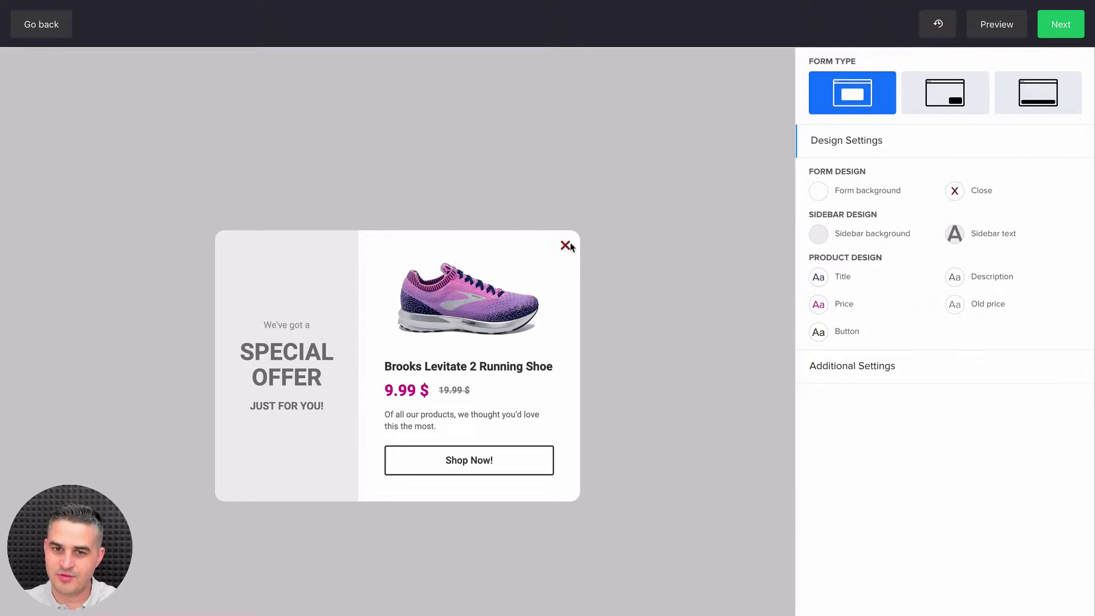
- Set the sidebar background to white #ffffff and save it
click(819, 242)
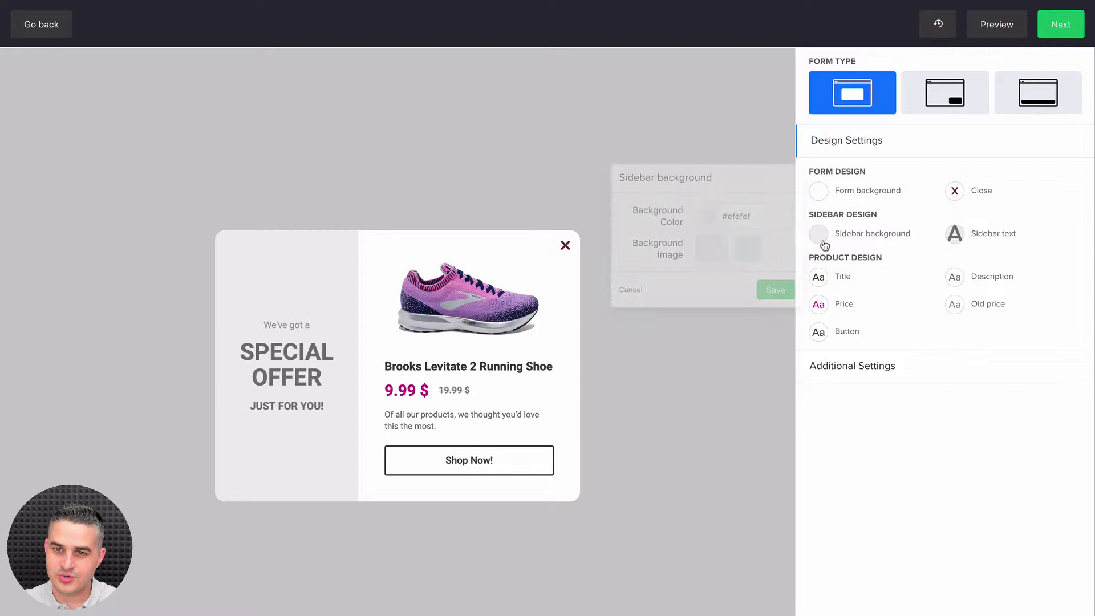
click(709, 219)
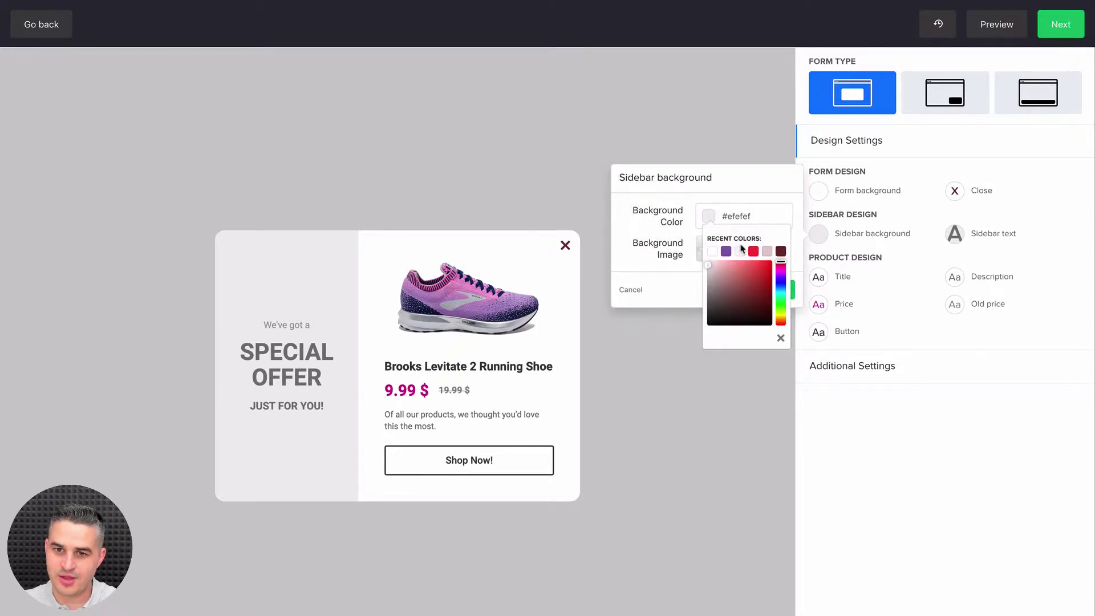
click(781, 251)
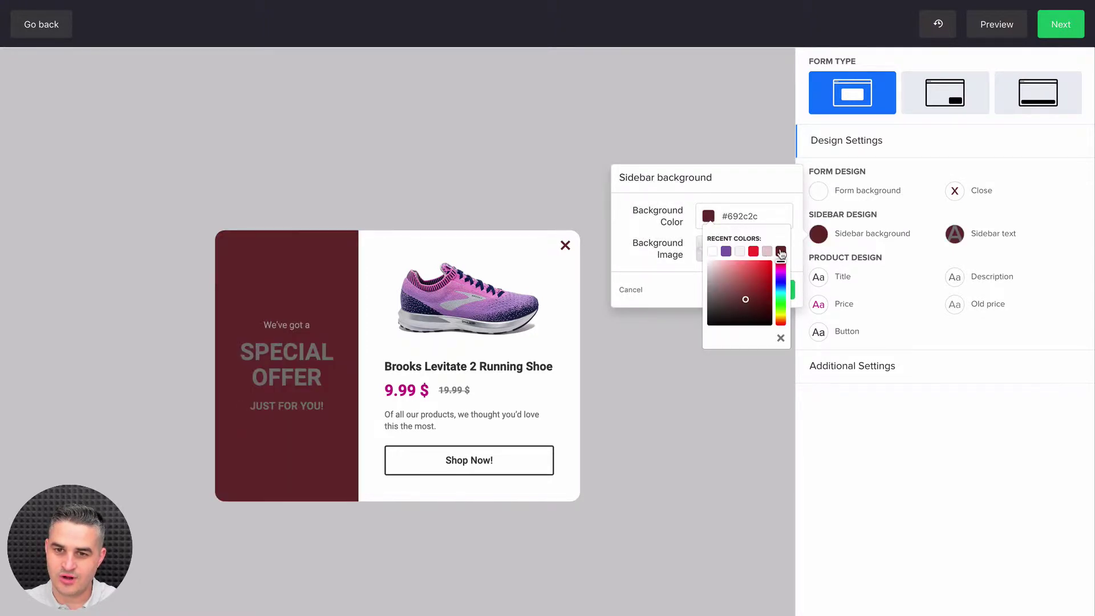
click(767, 252)
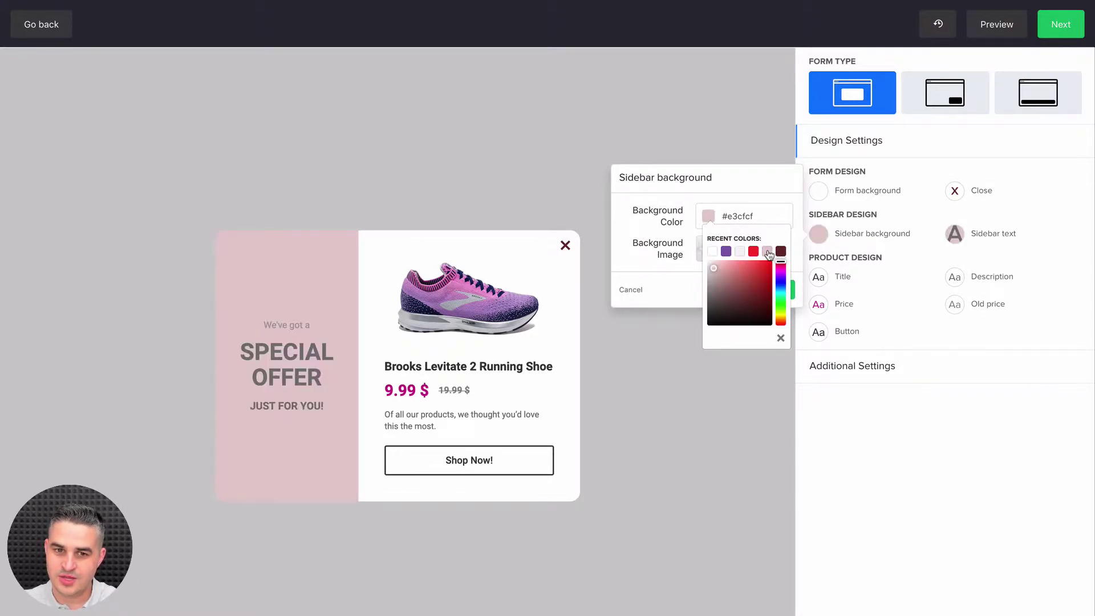
click(712, 251)
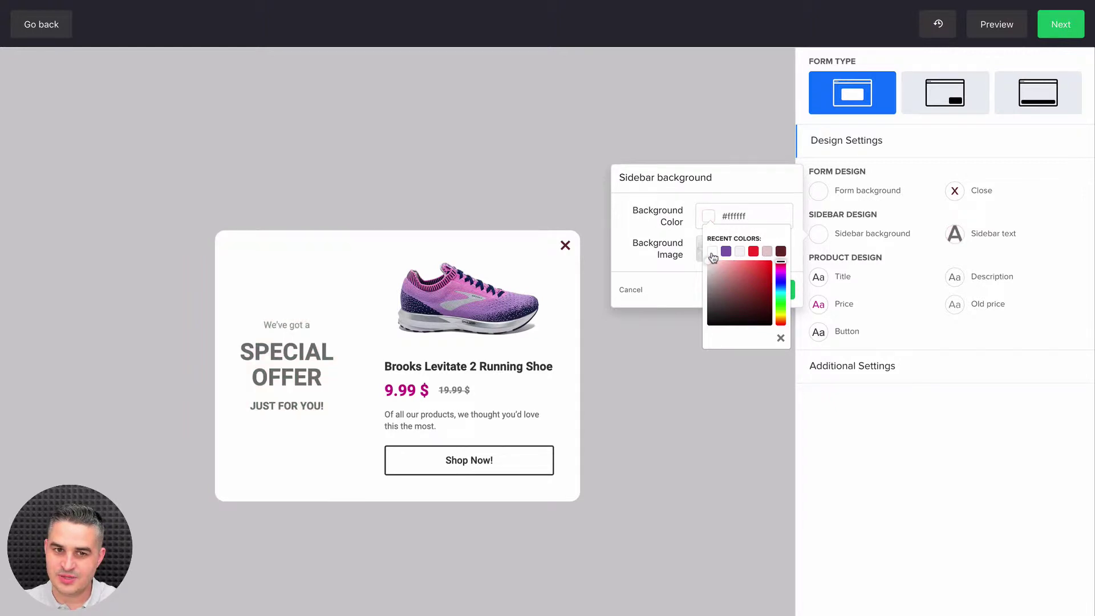
click(678, 297)
click(776, 290)
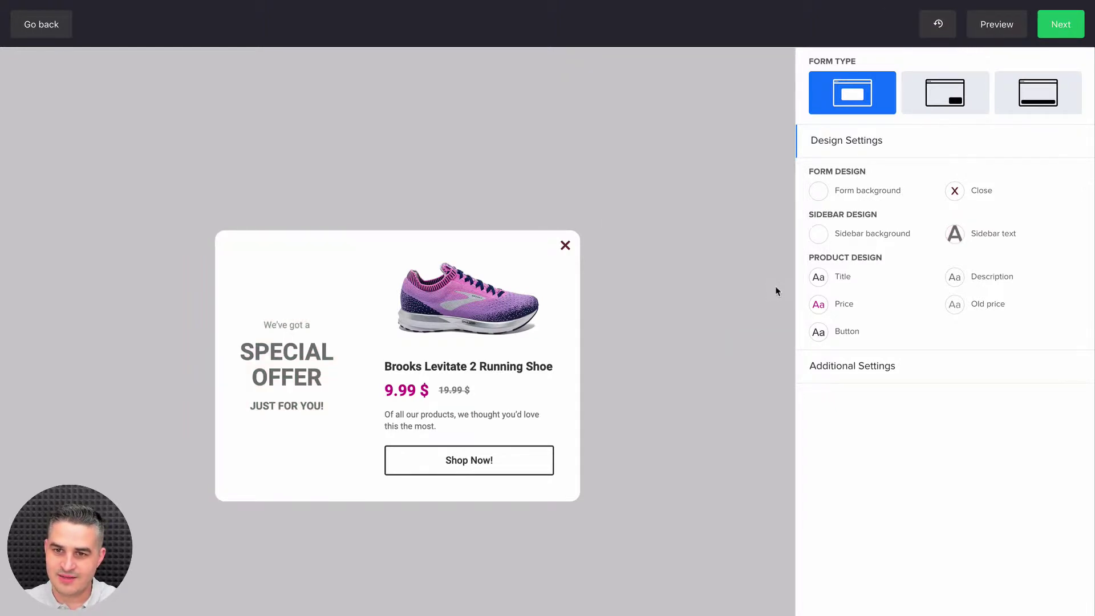
- Set the form background to light grey #f5f5f5 and save it
click(817, 195)
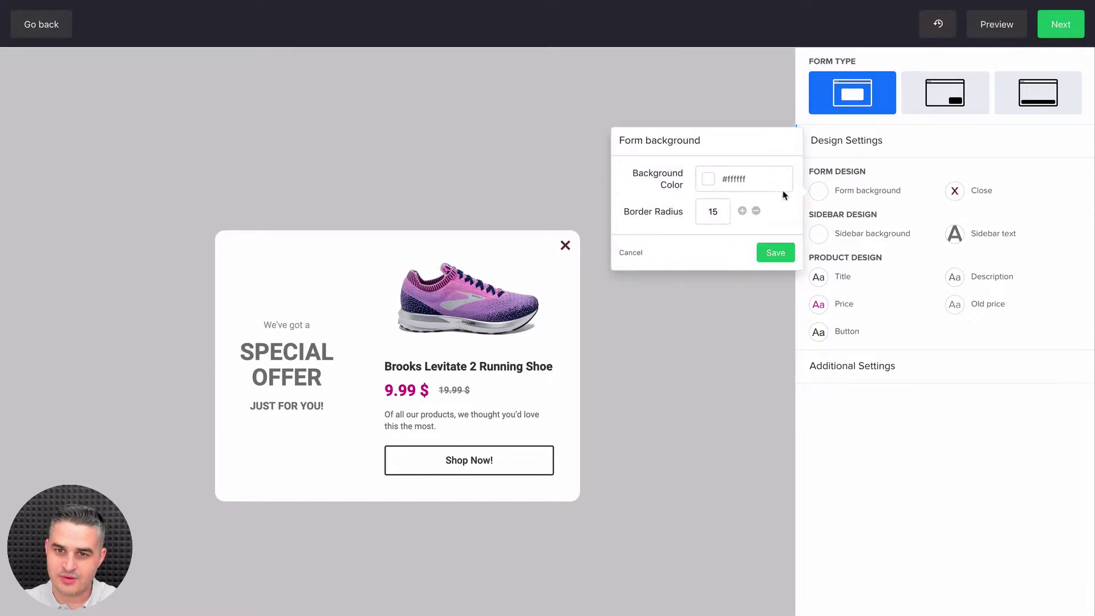
click(709, 186)
click(739, 215)
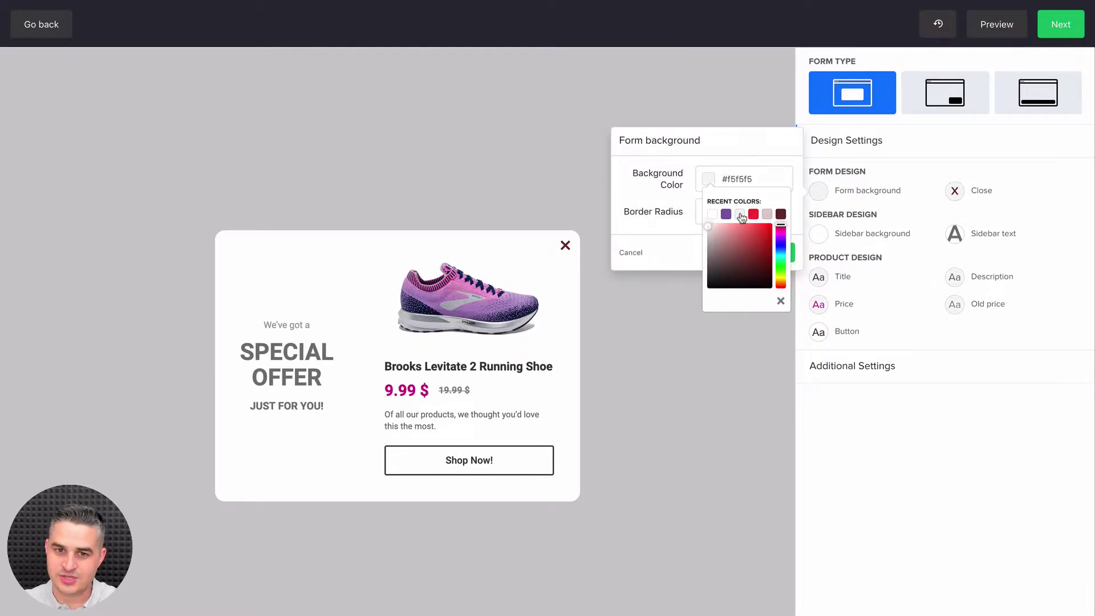
click(679, 168)
click(776, 252)
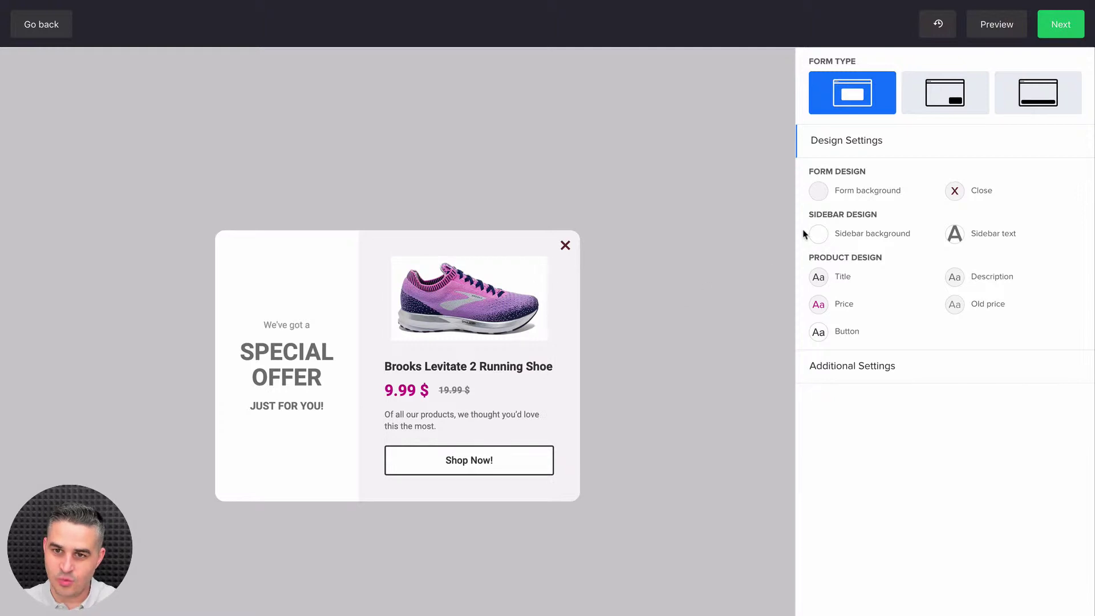
- Undo the two most recent background colour changes from the change history
click(939, 23)
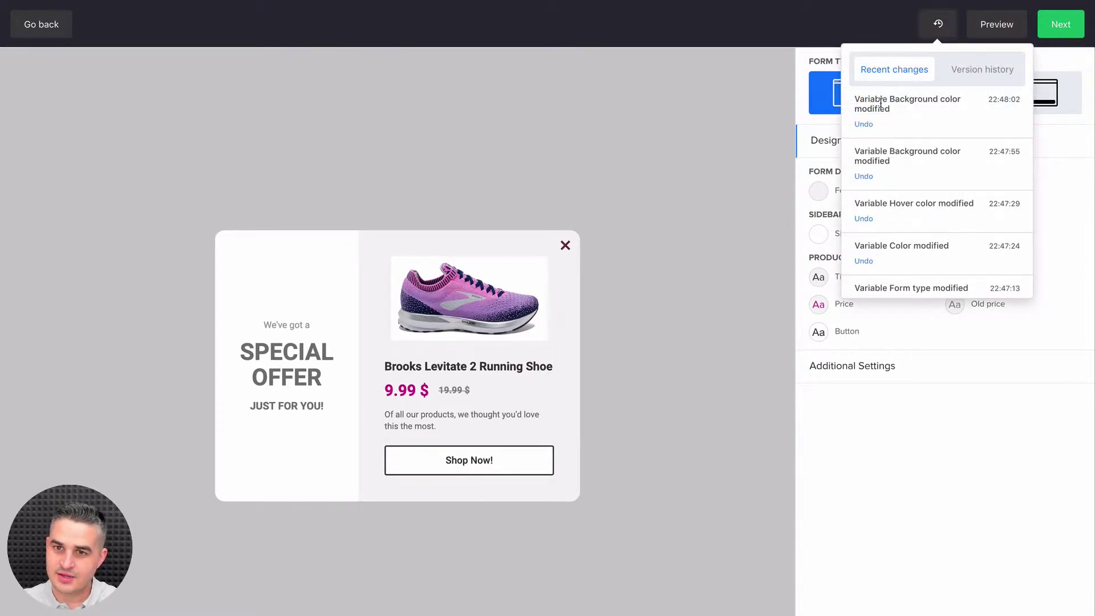
click(863, 124)
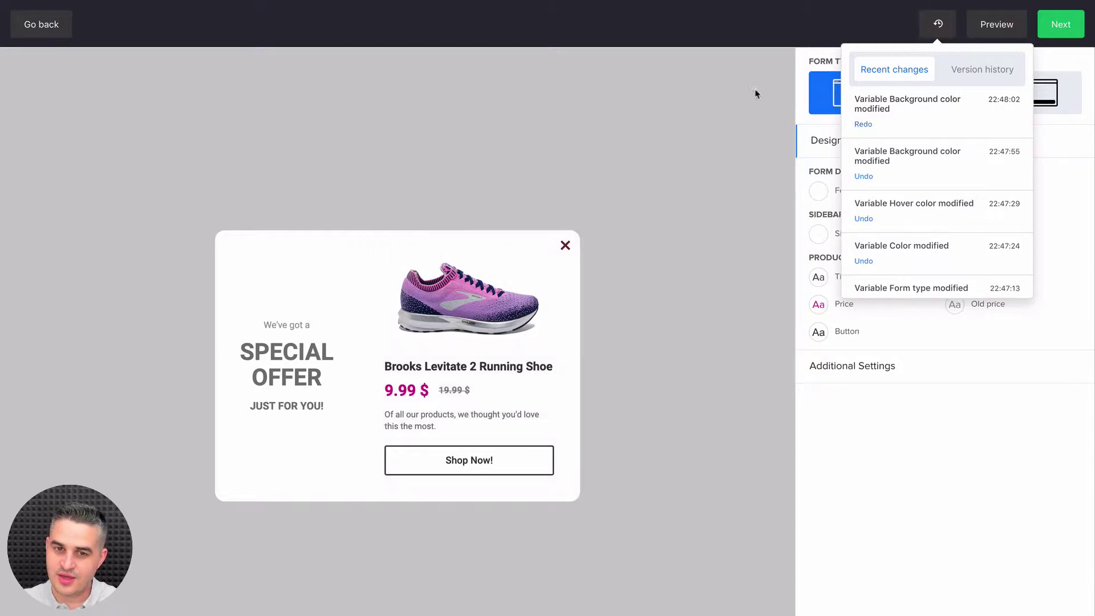
click(863, 176)
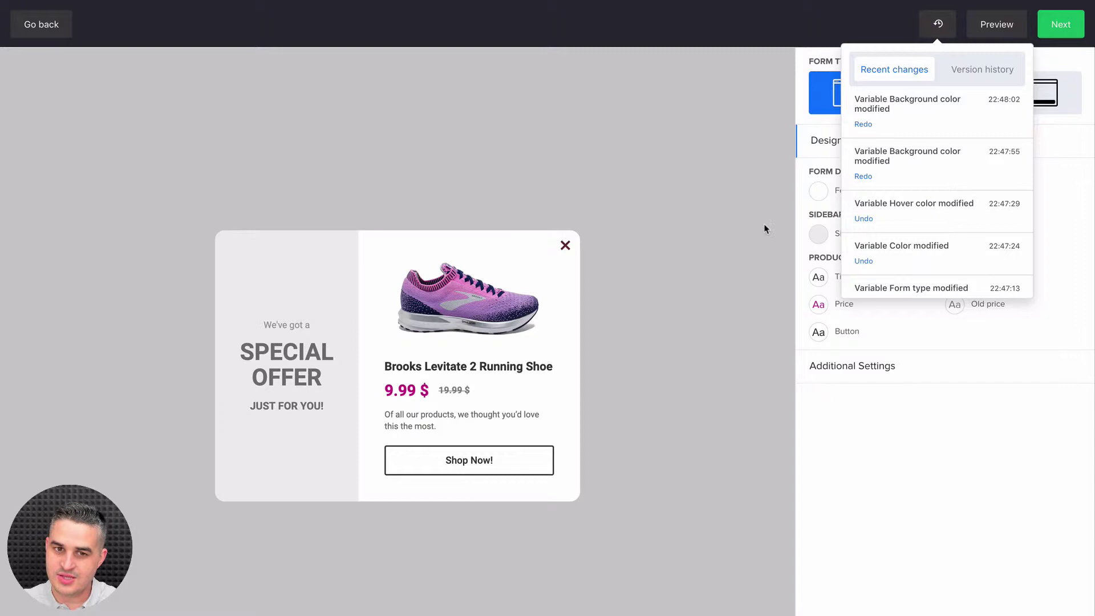
- Close the change history and hide the pop-up's offer sidebar block
click(653, 284)
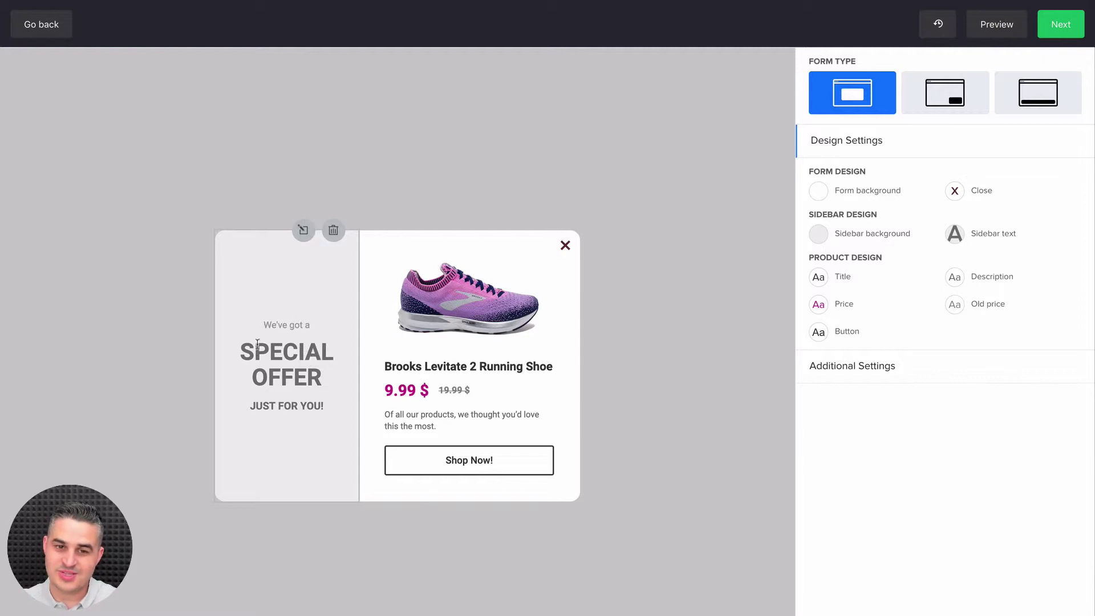
click(334, 231)
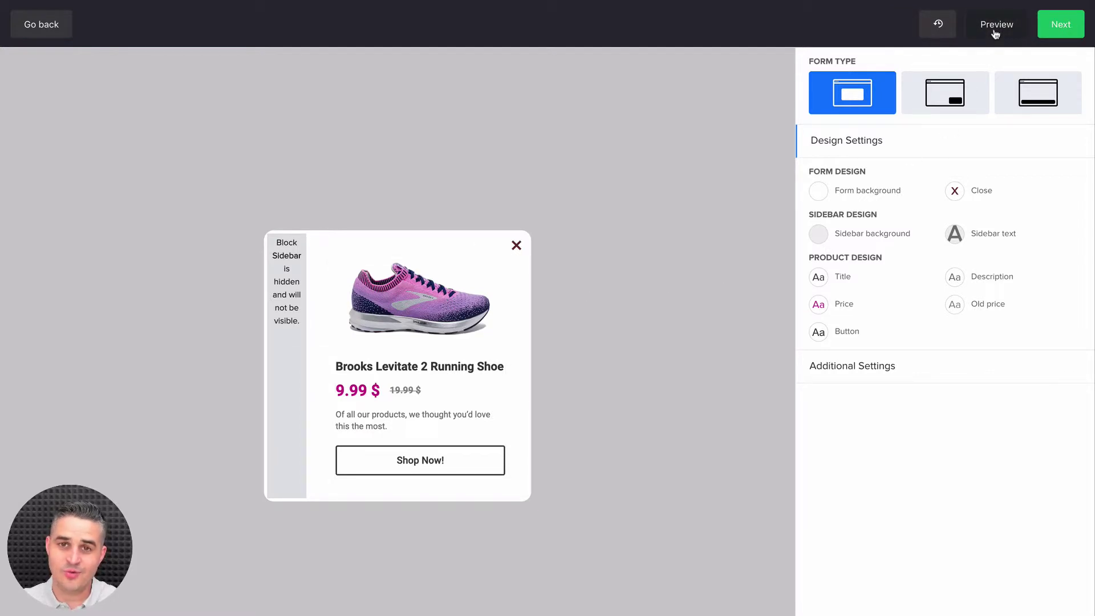
- Preview the sidebar-less pop-up, make the sidebar visible again, and select the product block
click(995, 33)
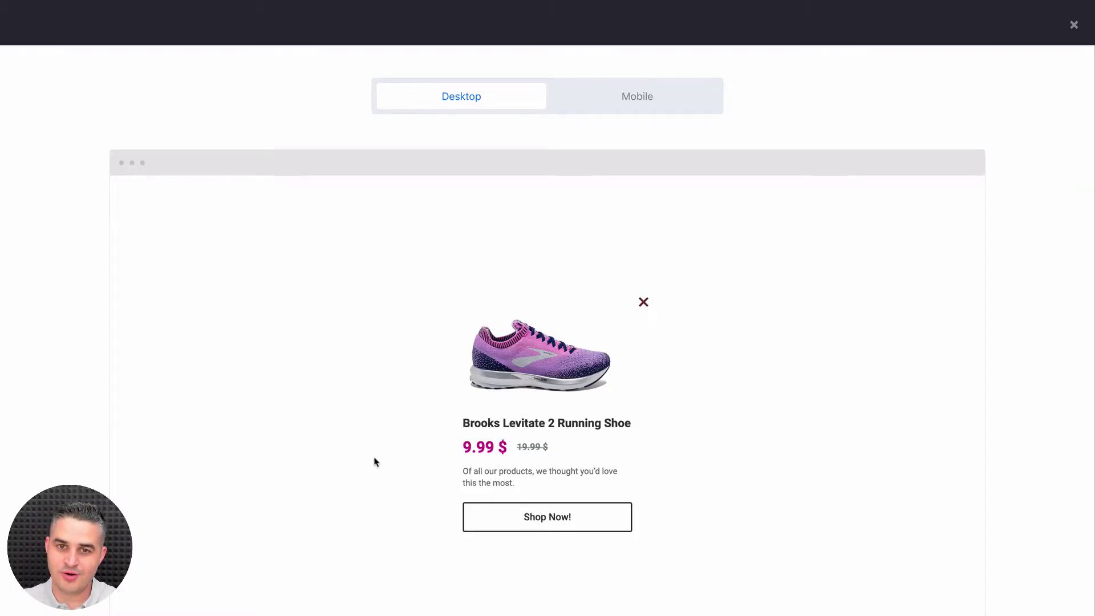
click(1074, 26)
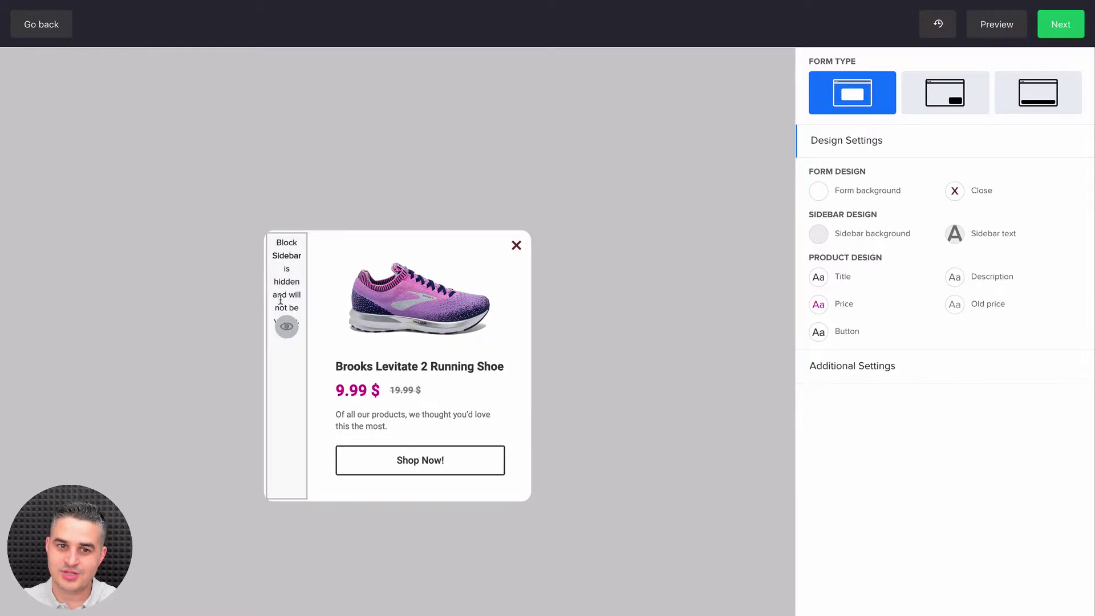
click(286, 326)
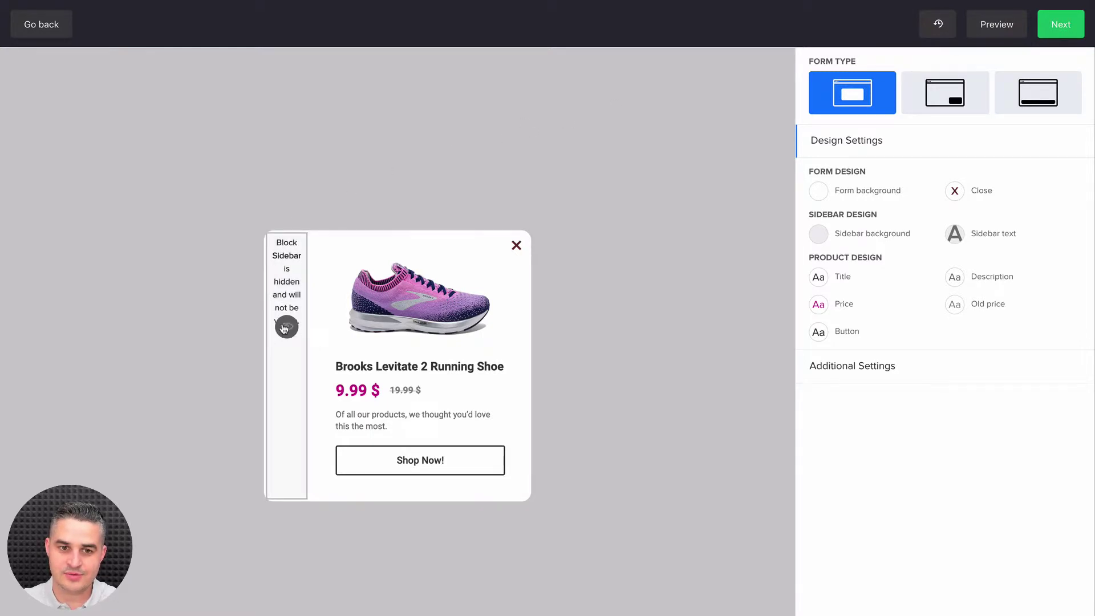
click(285, 327)
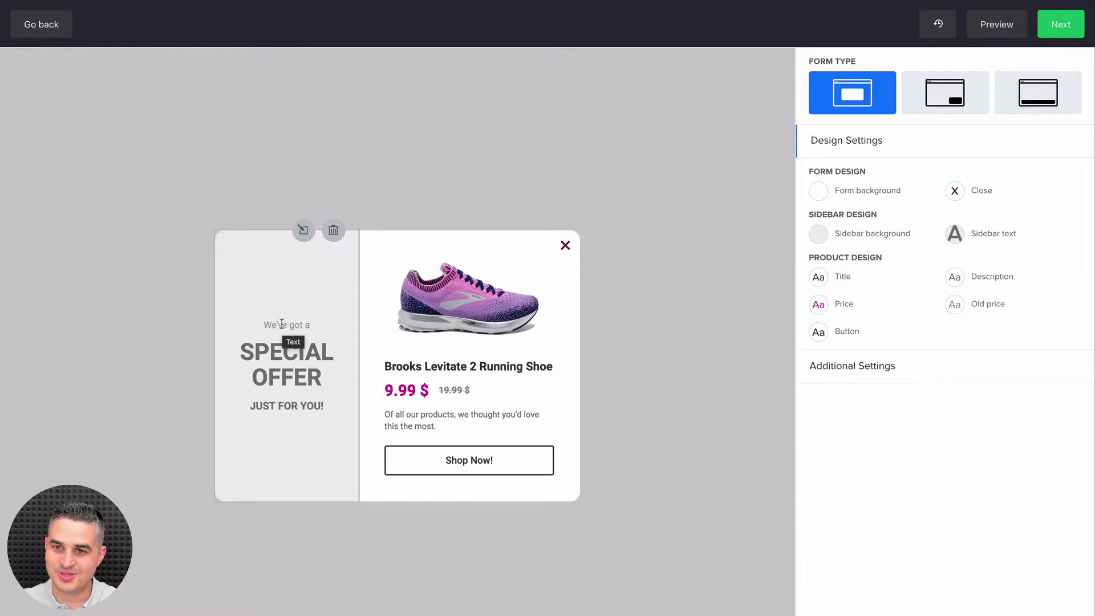
click(447, 302)
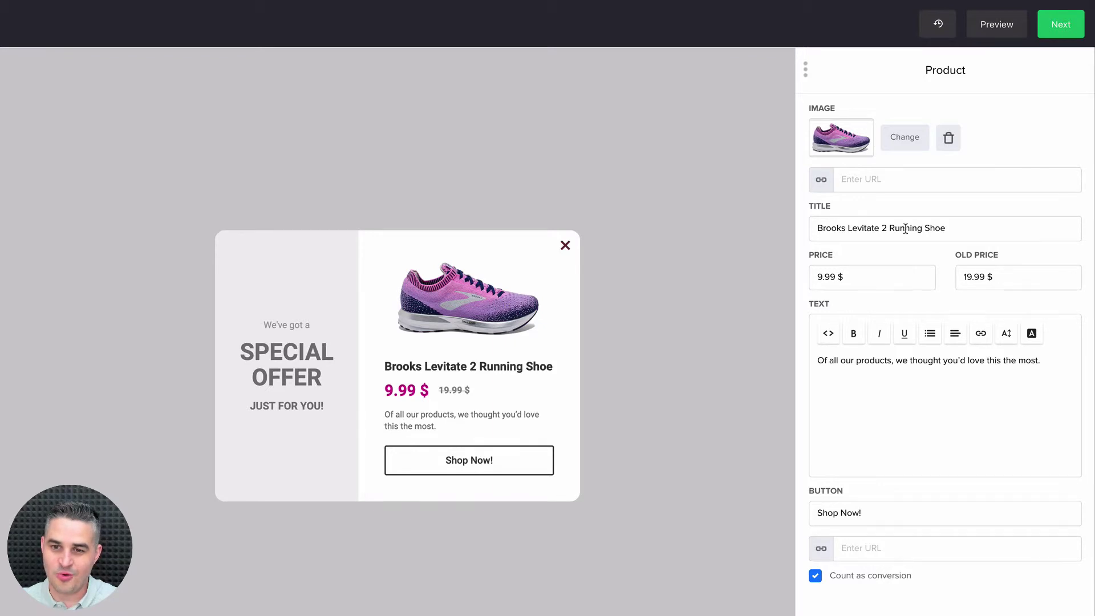
- Save the product block settings, keeping prices 9.99 $ and 19.99 $
scroll(784, 408, down, 2)
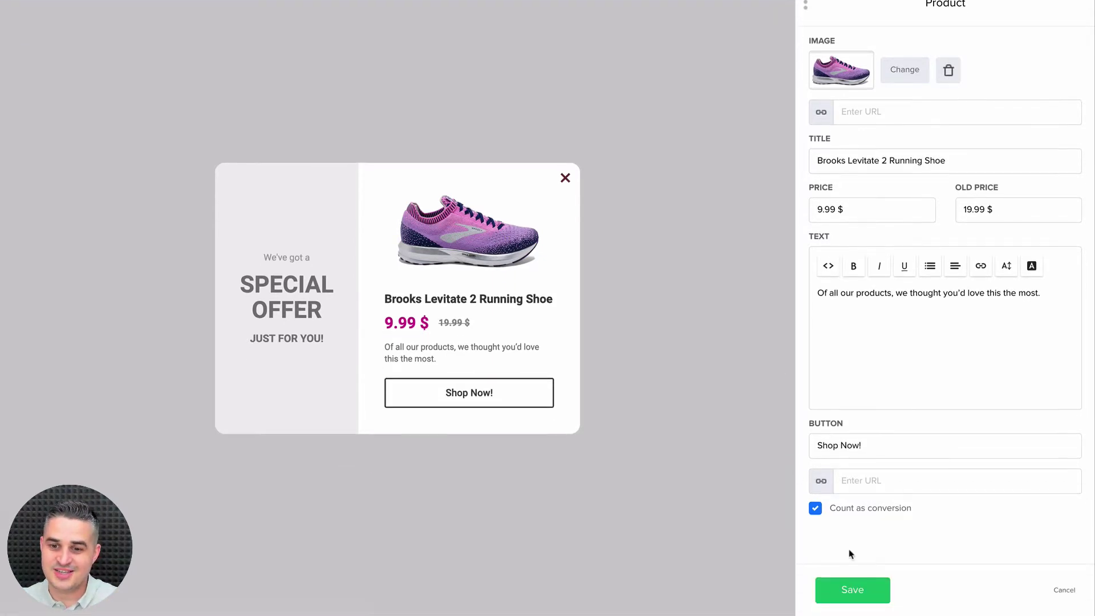
click(854, 587)
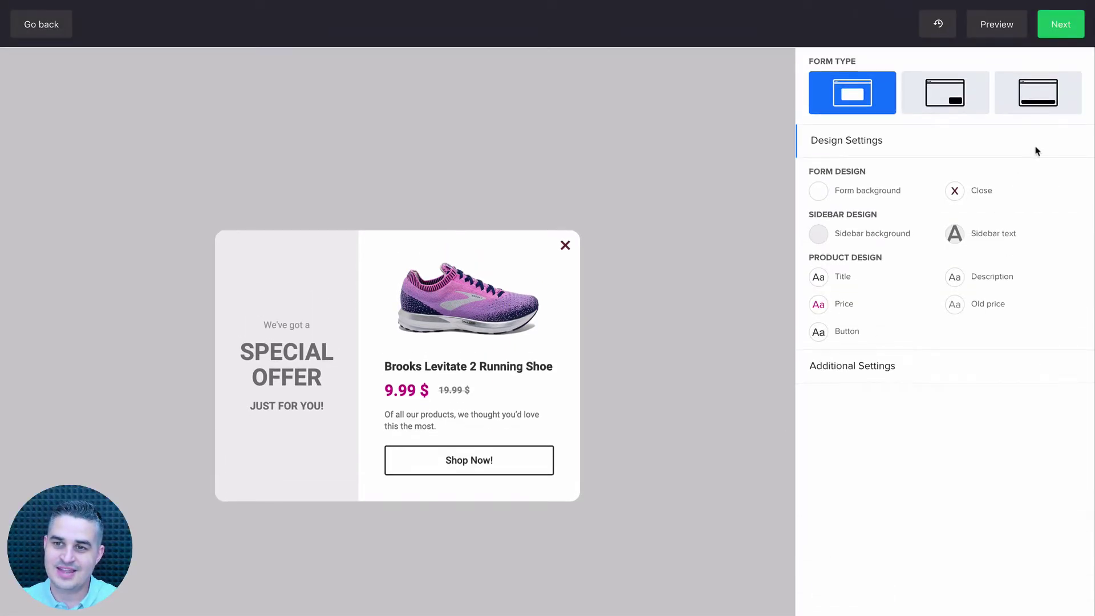
- Advance to the Behaviour step, leaving the scroll percentage unchanged
click(1051, 34)
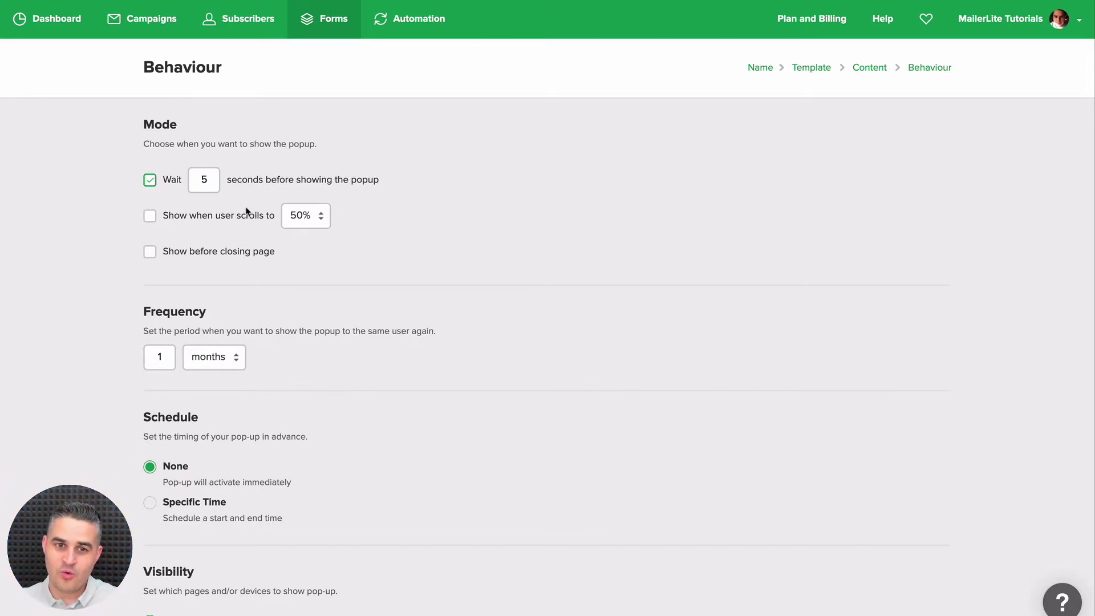
click(305, 222)
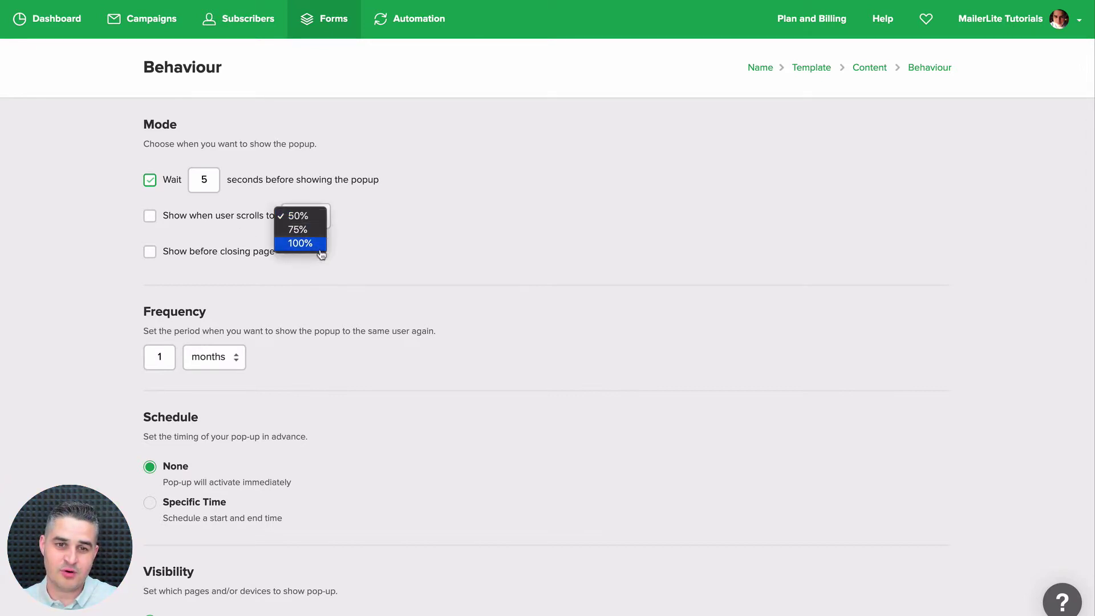
click(386, 236)
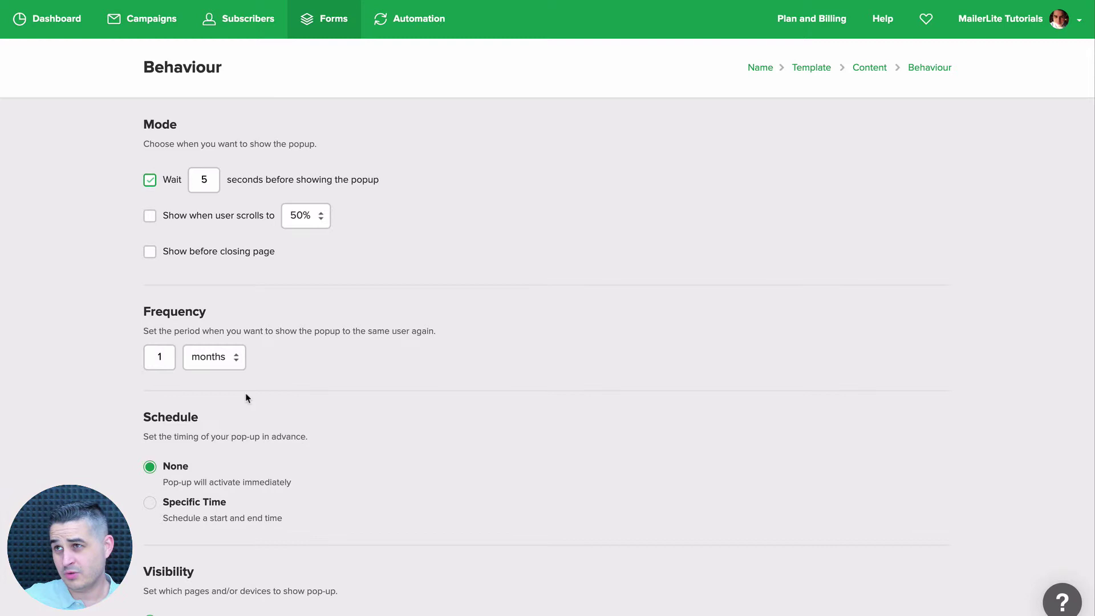
- Set the frequency to always show the pop-up to returning users
click(235, 360)
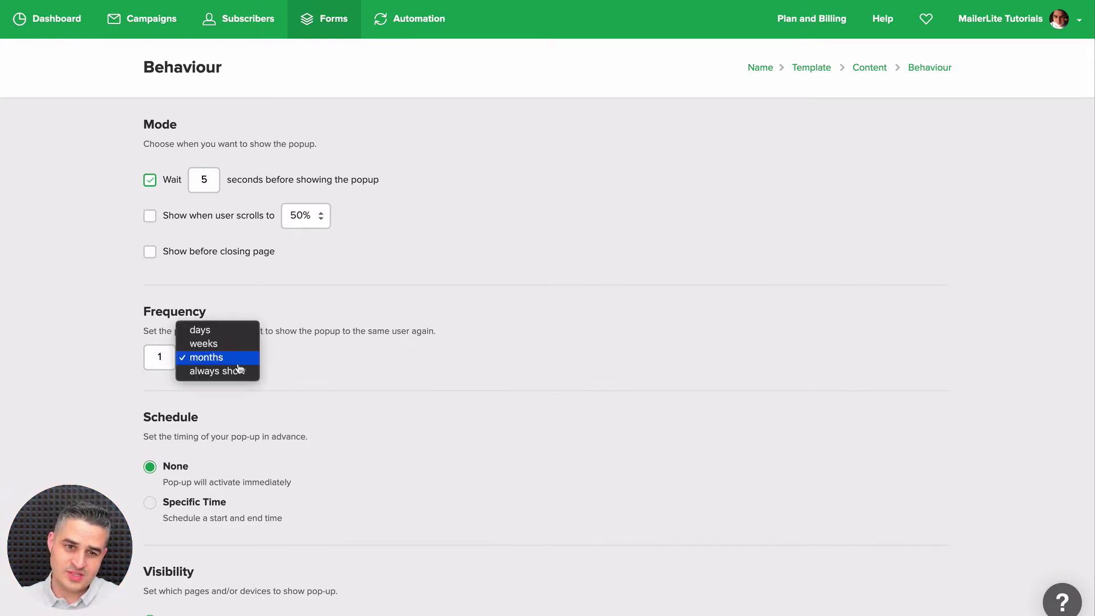
click(221, 336)
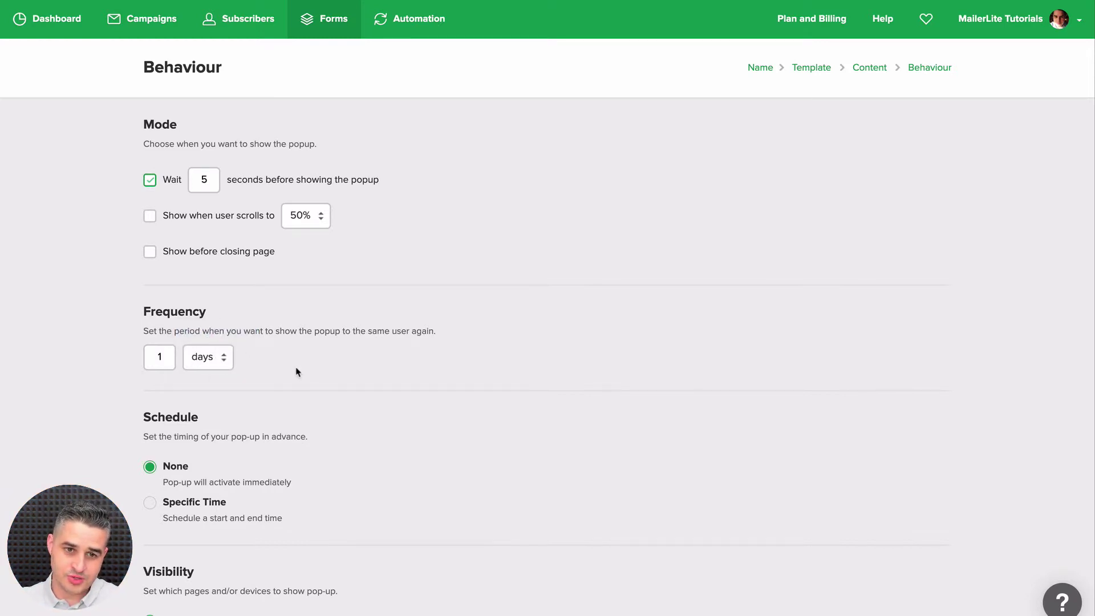
click(217, 359)
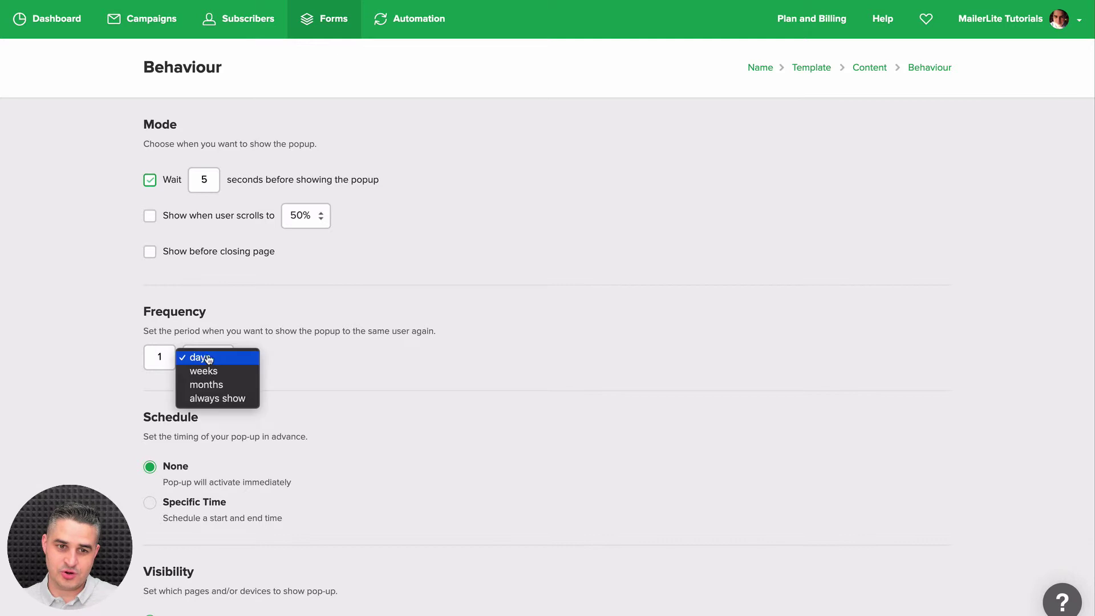
click(218, 398)
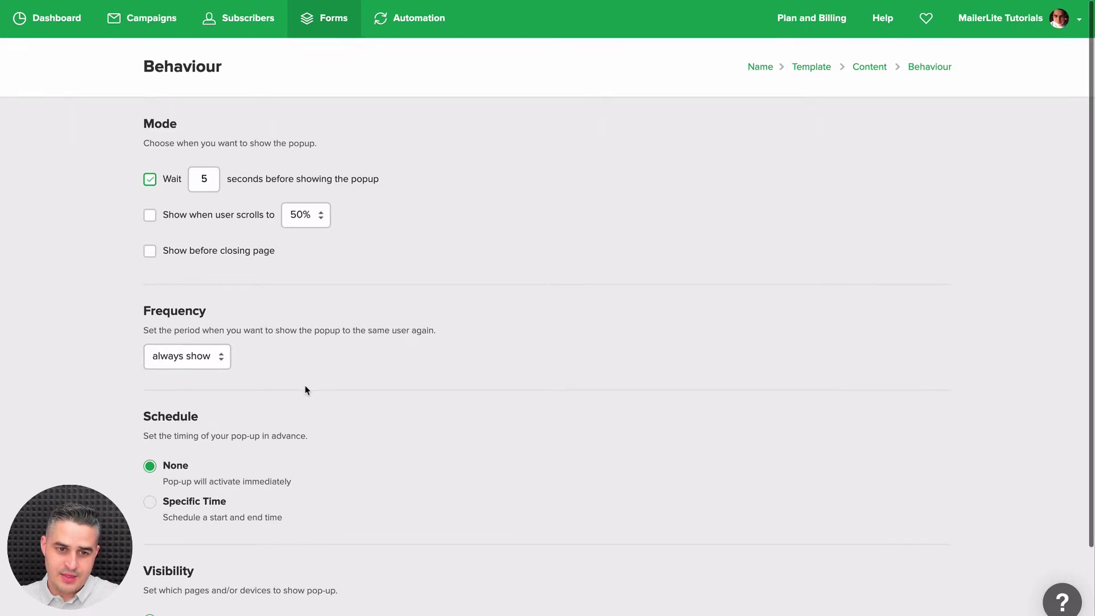
scroll(305, 390, down, 2)
- Schedule the pop-up for Specific Time, 2019-05-08 to 2019-05-15, and save the behaviour settings
click(150, 405)
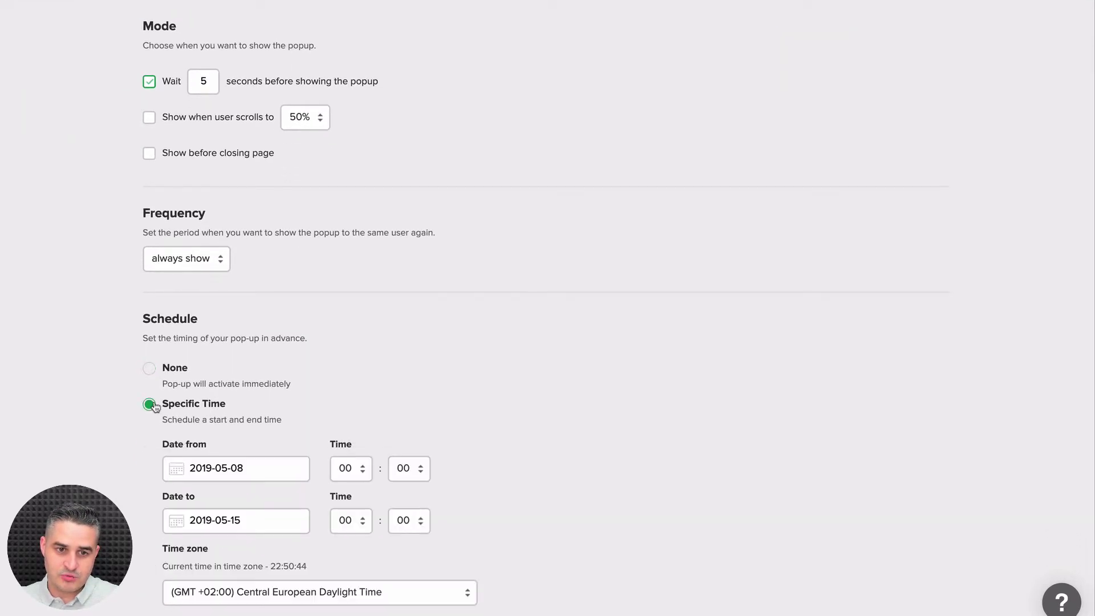
scroll(372, 375, down, 2)
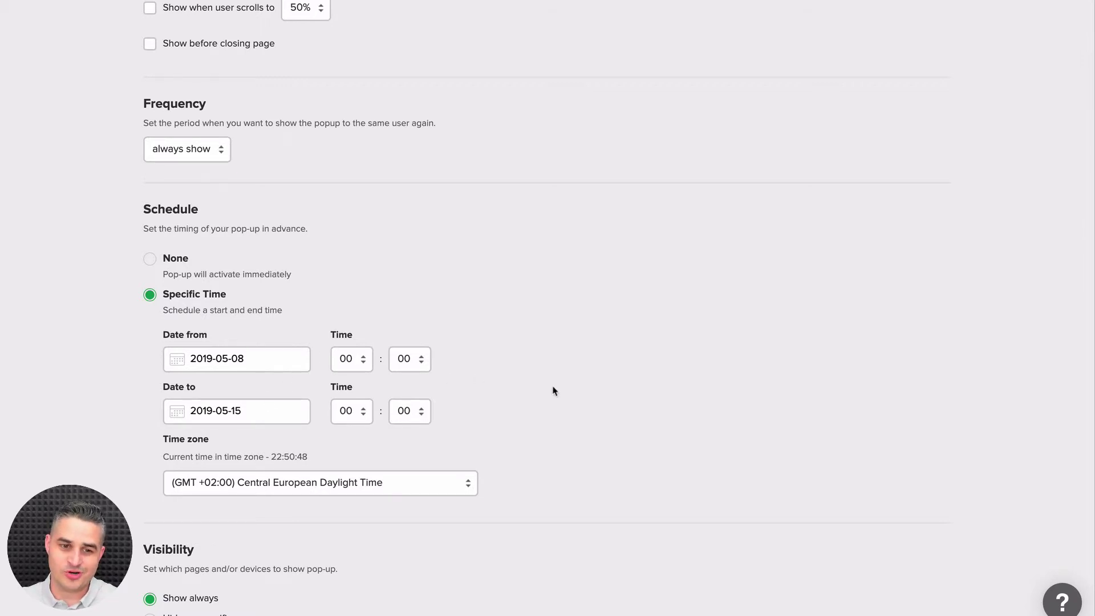
scroll(552, 389, down, 3)
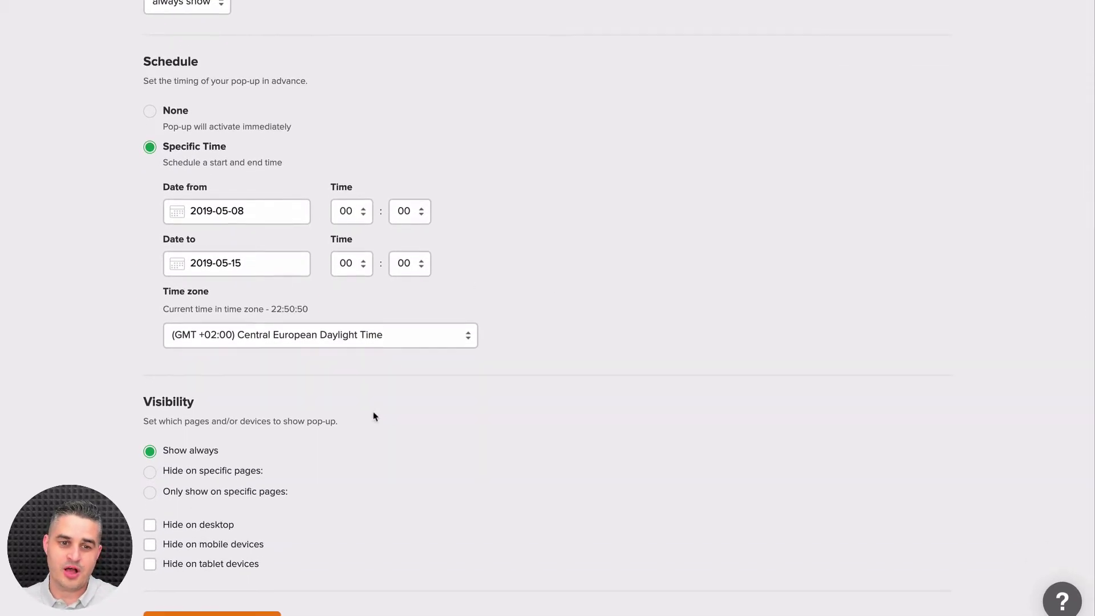
scroll(353, 411, down, 2)
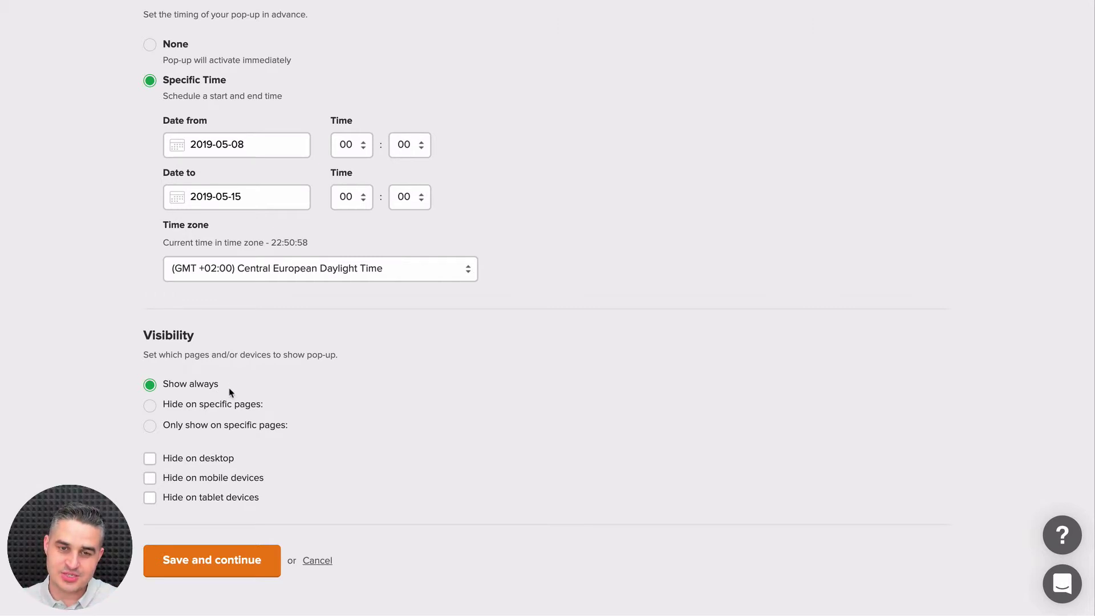
click(241, 575)
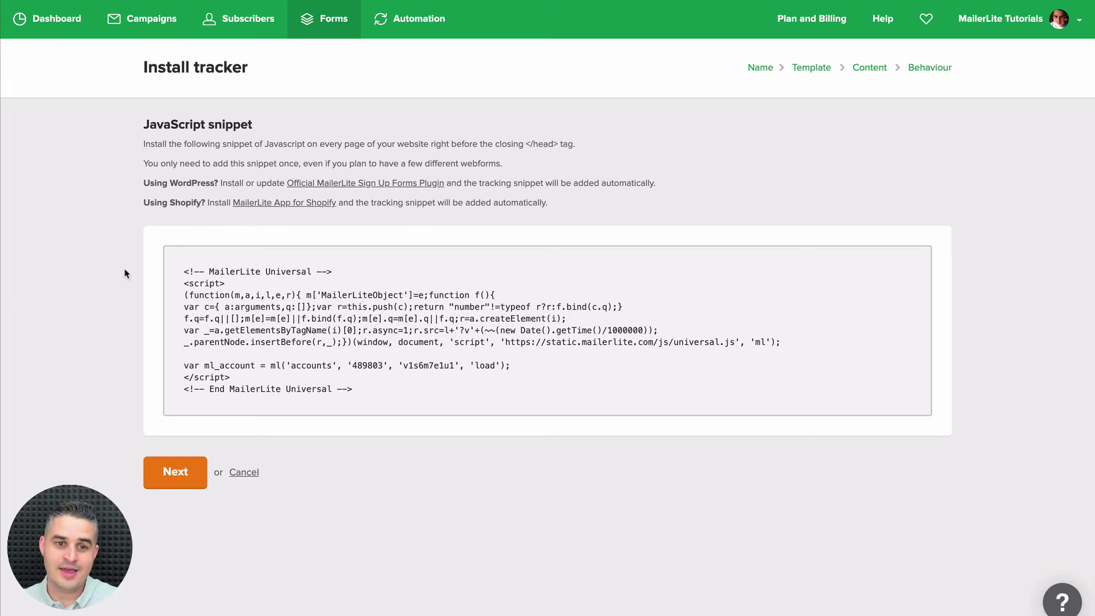
- Finish the Product Pop-up setup and view its 'Show promotion on click event' embed code on the overview
click(171, 476)
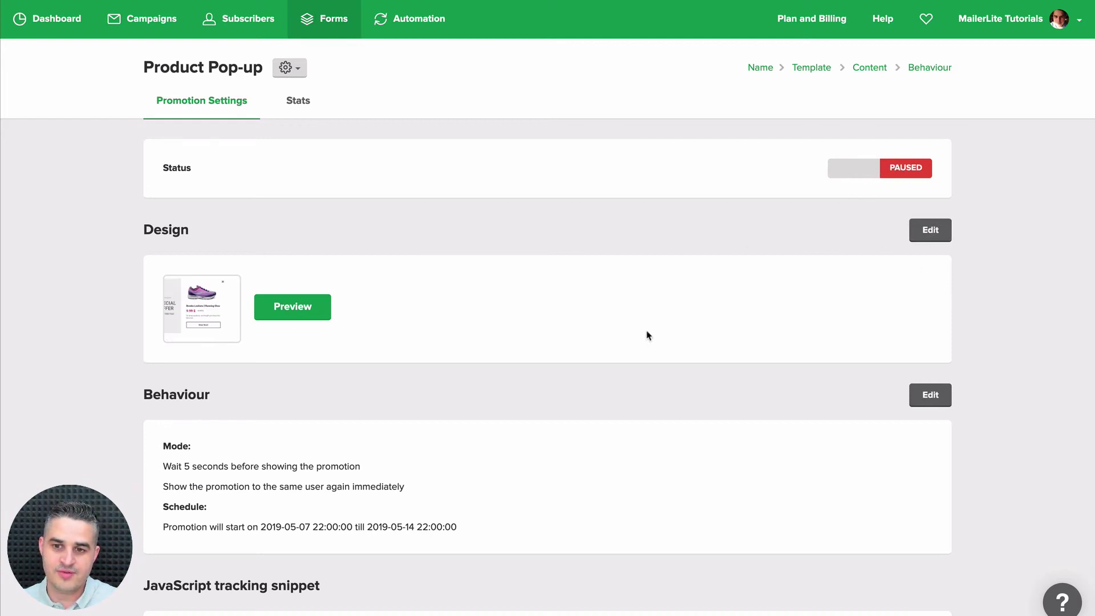
scroll(650, 325, down, 6)
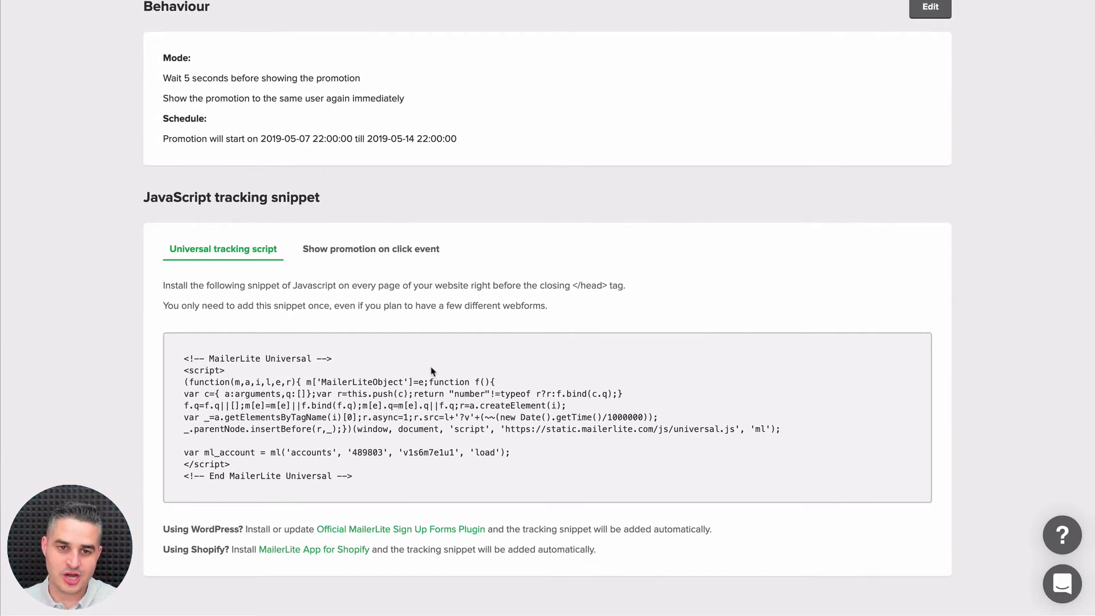
click(368, 251)
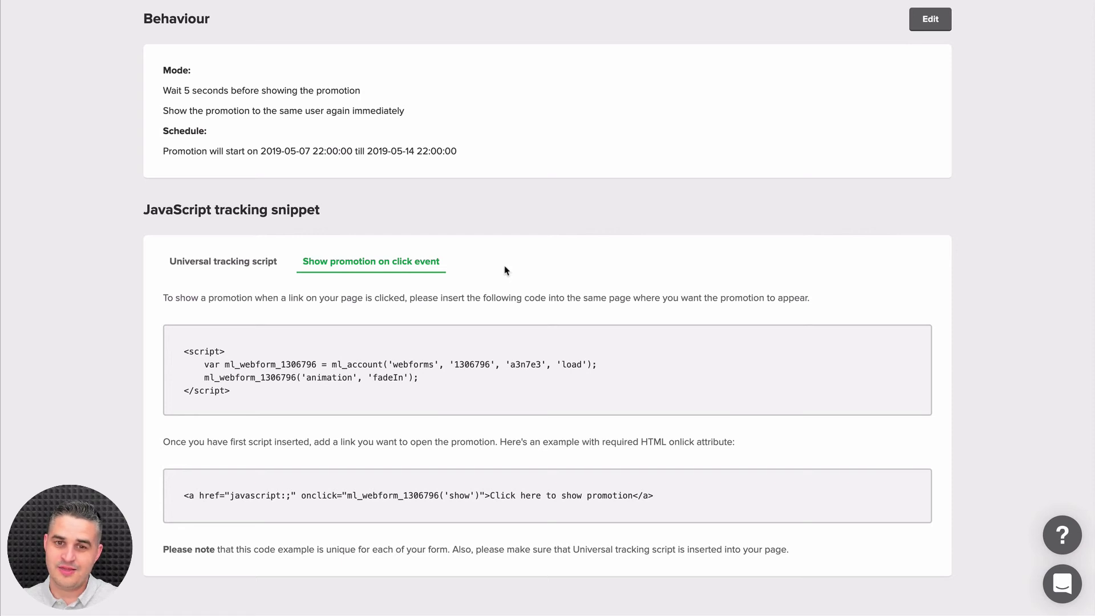
scroll(580, 237, up, 2)
scroll(580, 237, up, 5)
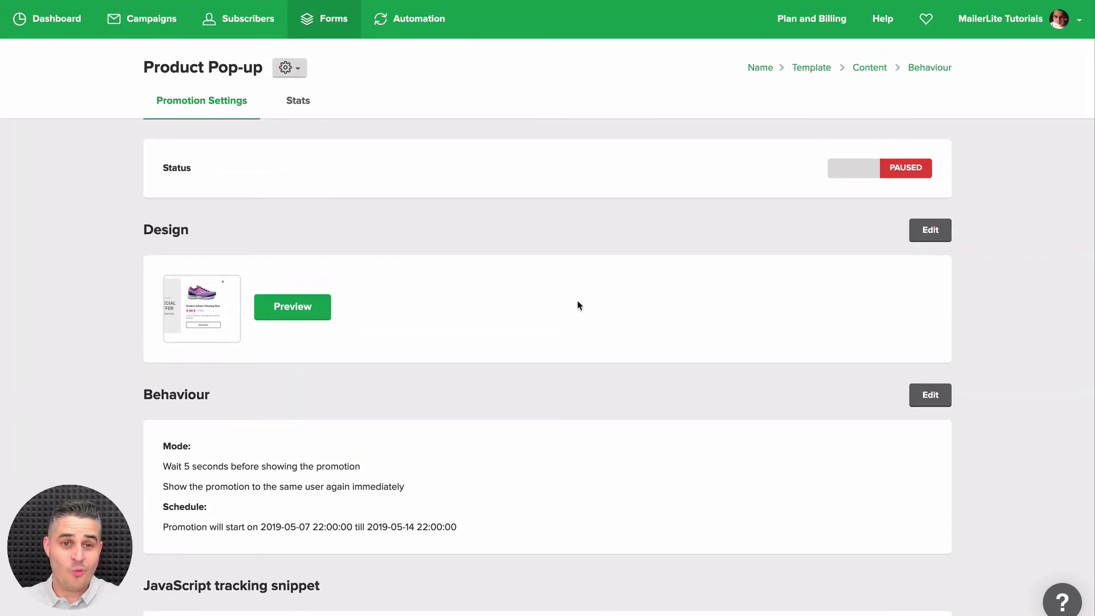
- Show the Product Pop-up Stats: 0 conversions, 0 impressions and 0.00% conversion rate
click(298, 101)
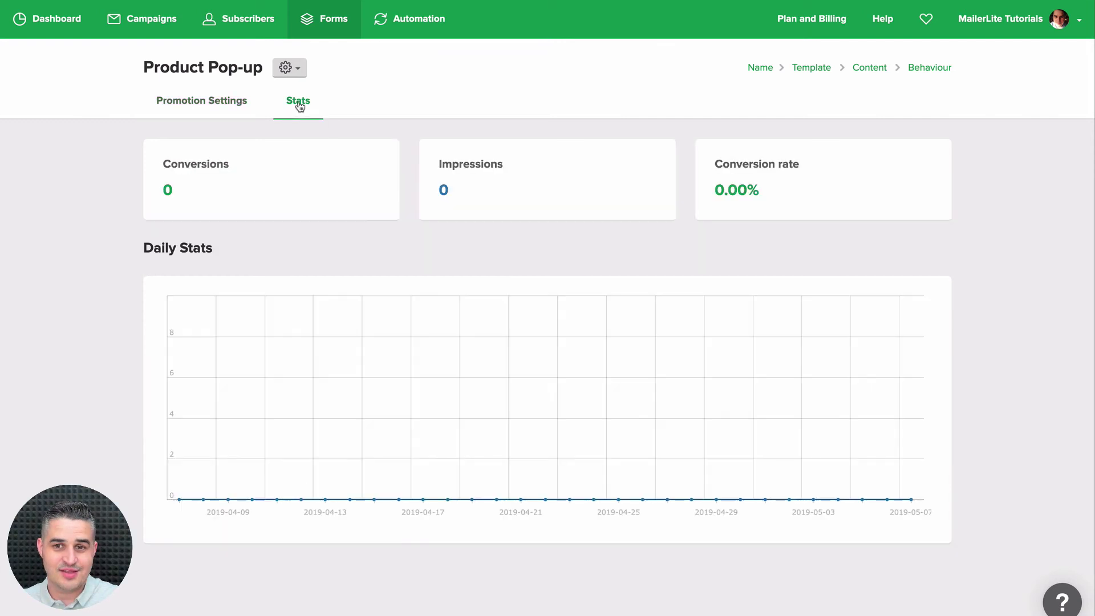